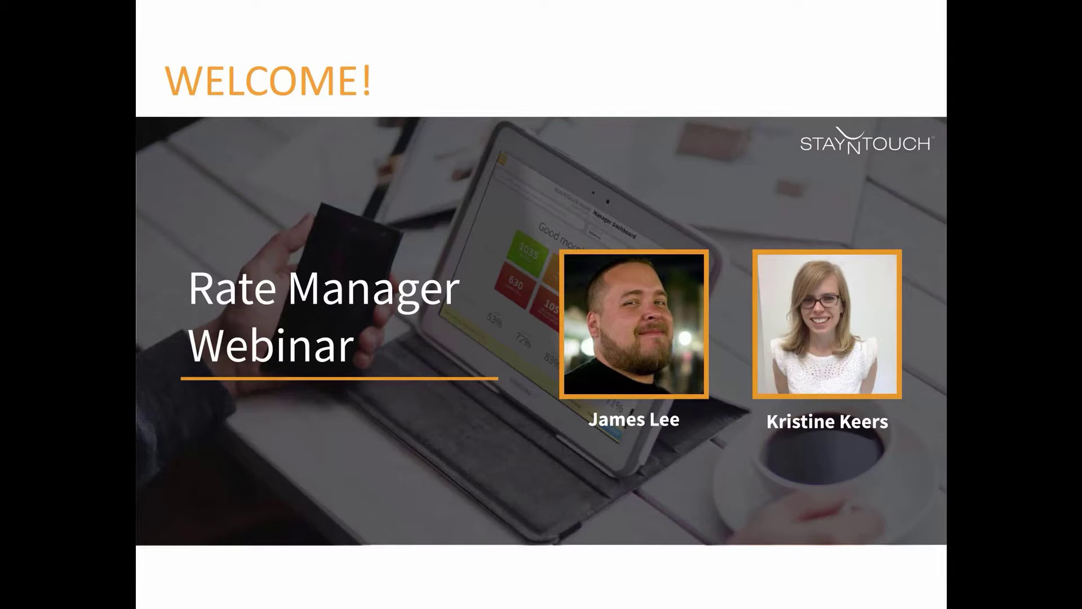
key(Right)
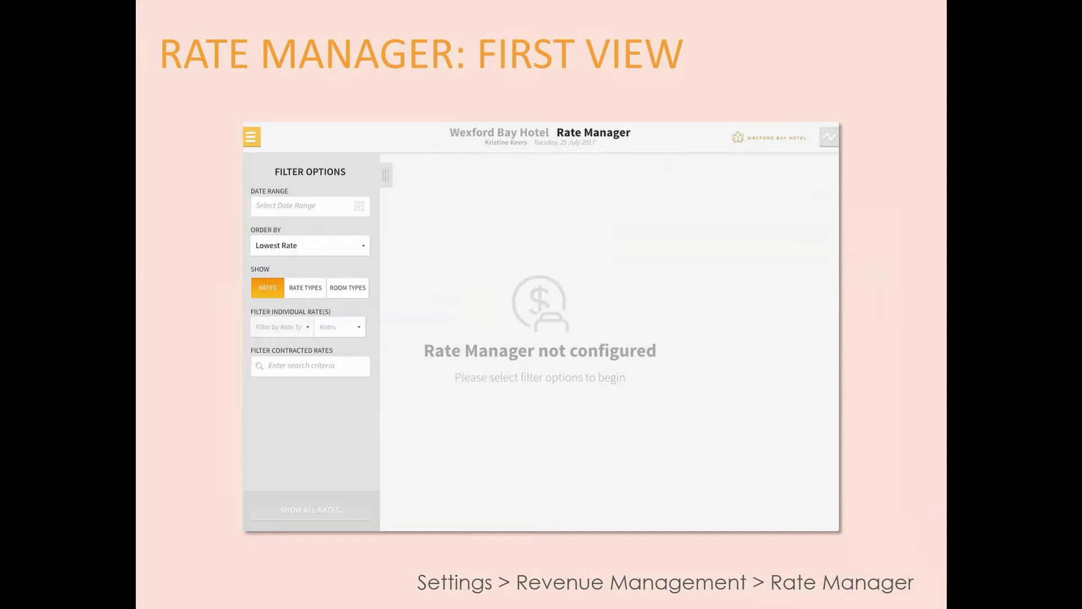
key(Right)
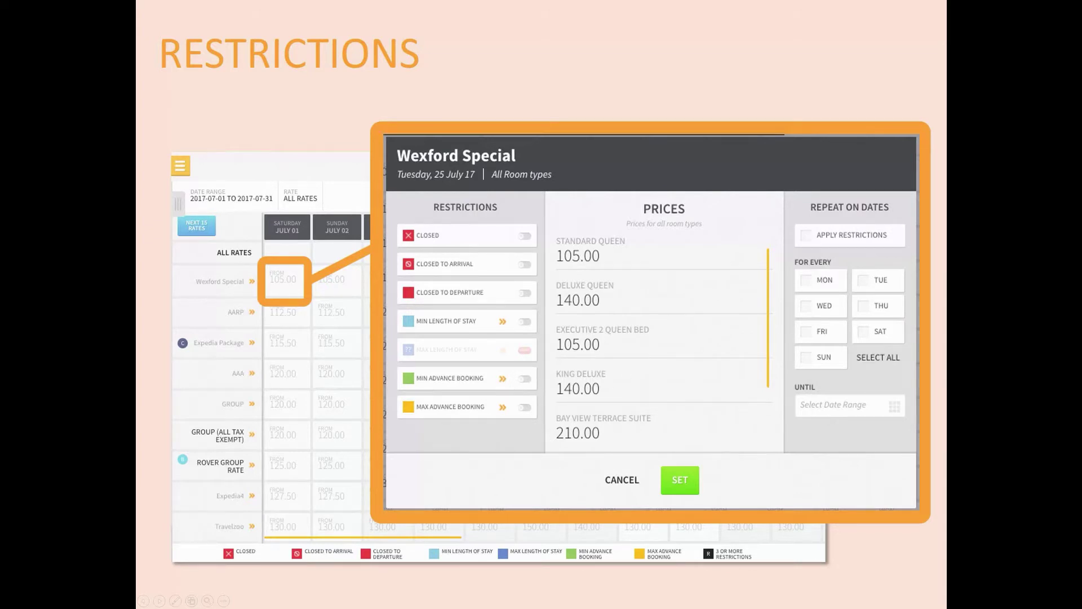
key(Right)
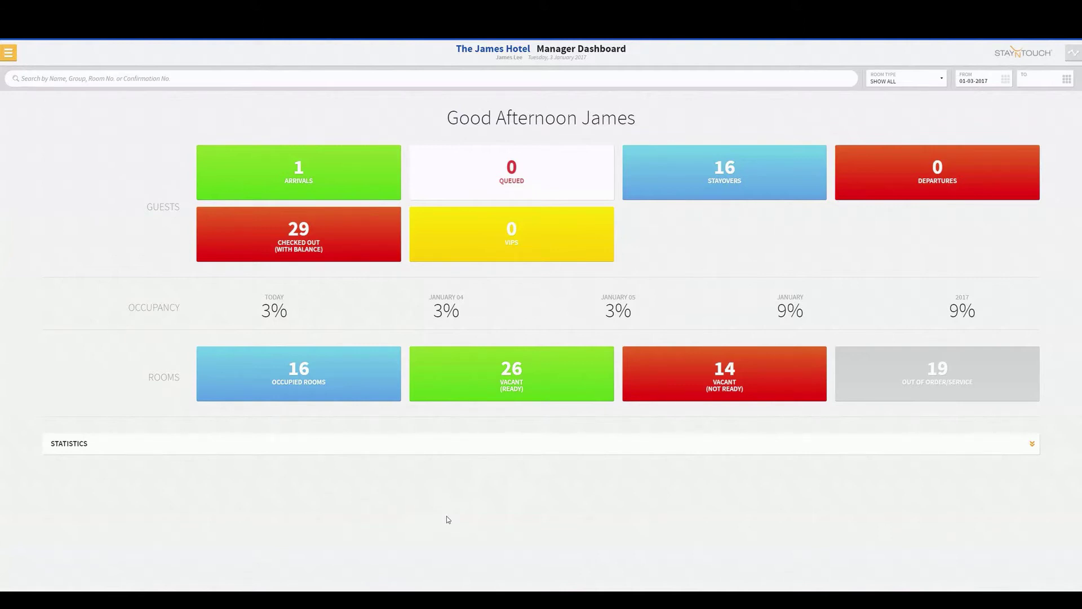
Step: Open the Rack Rate for editing from the Rates setup in the hotel settings
click(9, 54)
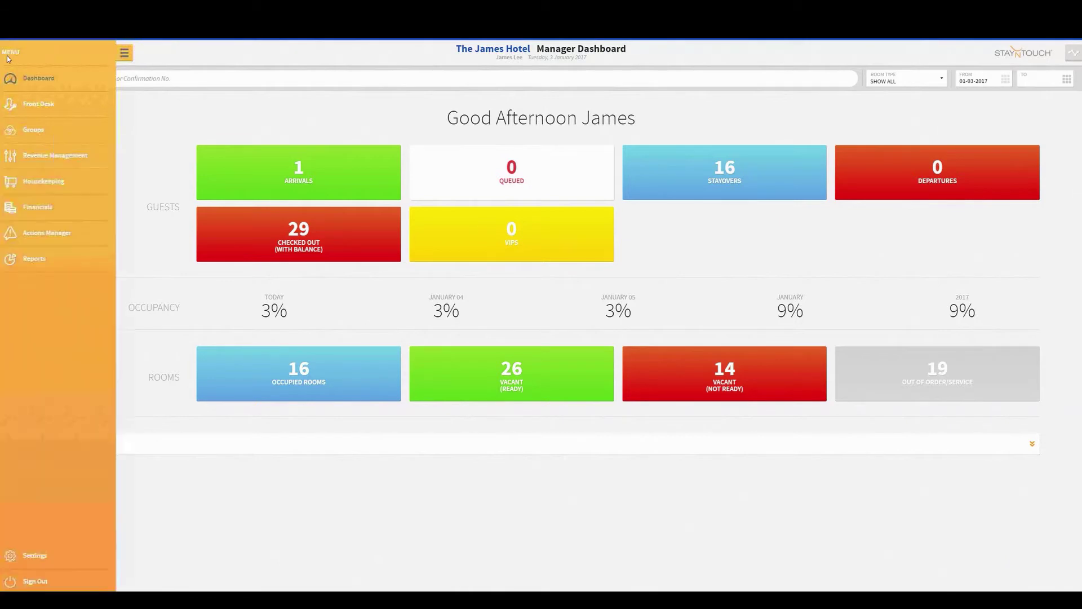
click(45, 557)
click(151, 103)
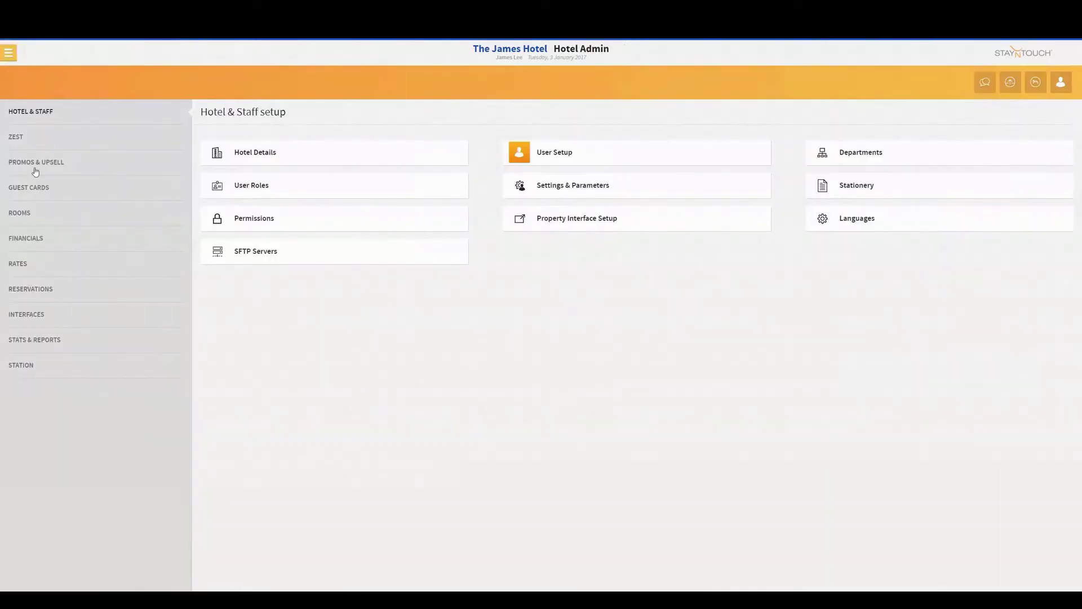
click(29, 264)
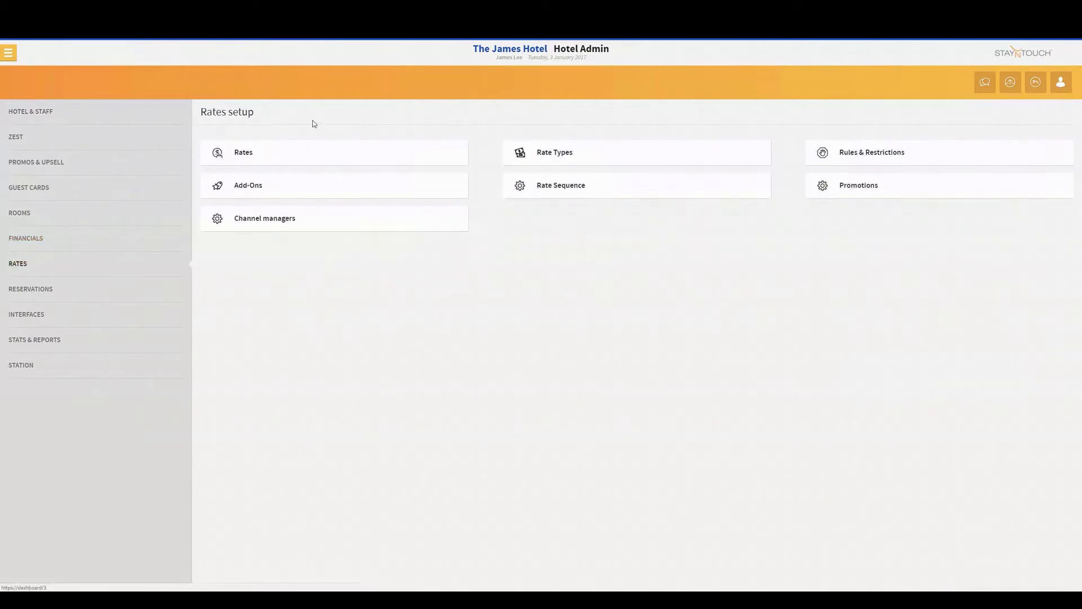
click(288, 150)
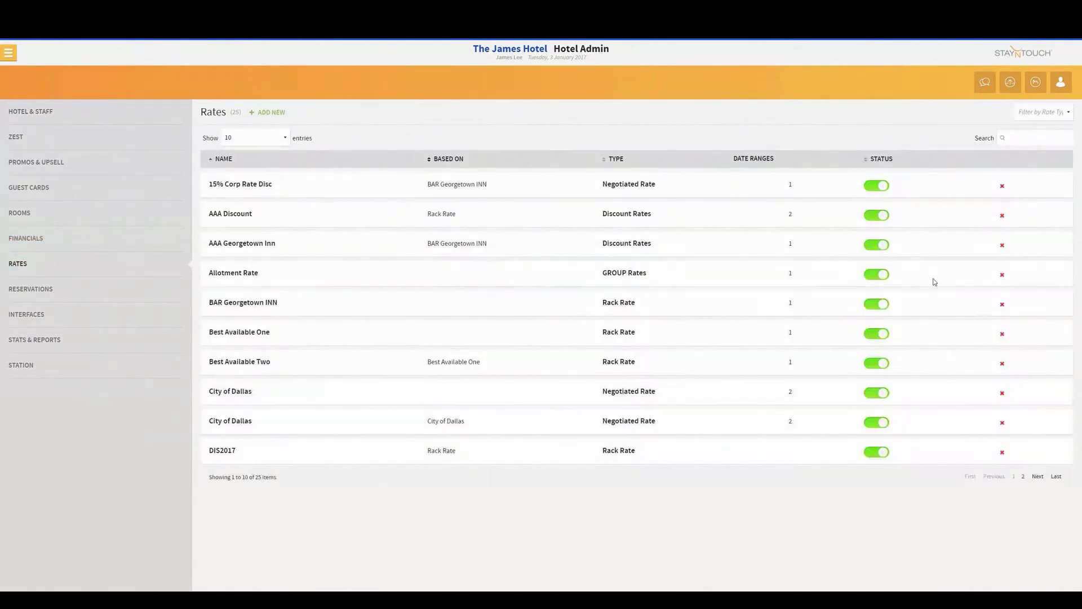
click(1057, 478)
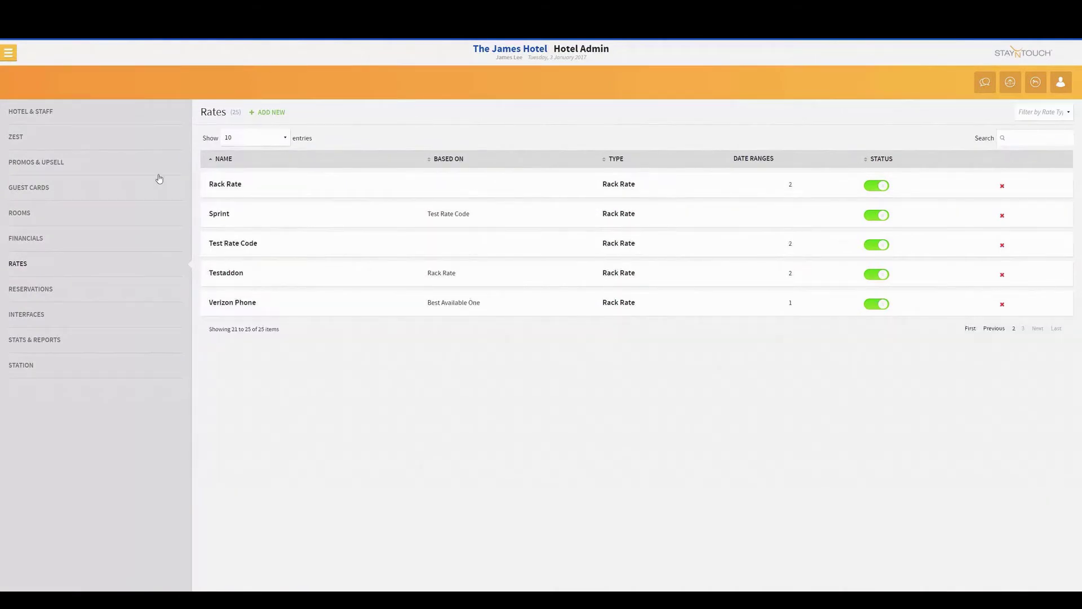
click(222, 185)
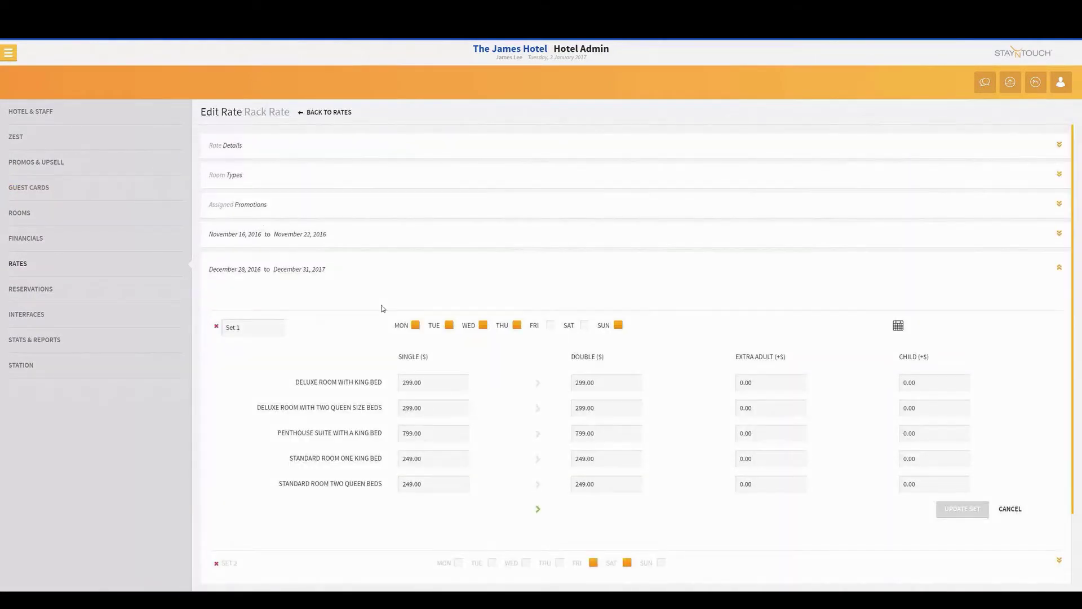
Step: Examine the Rack Rate's December 28, 2016 to December 31, 2017 range, the new date range form, and the prices in Sets 1 and 2
scroll(381, 309, down, 1)
scroll(381, 309, down, 1)
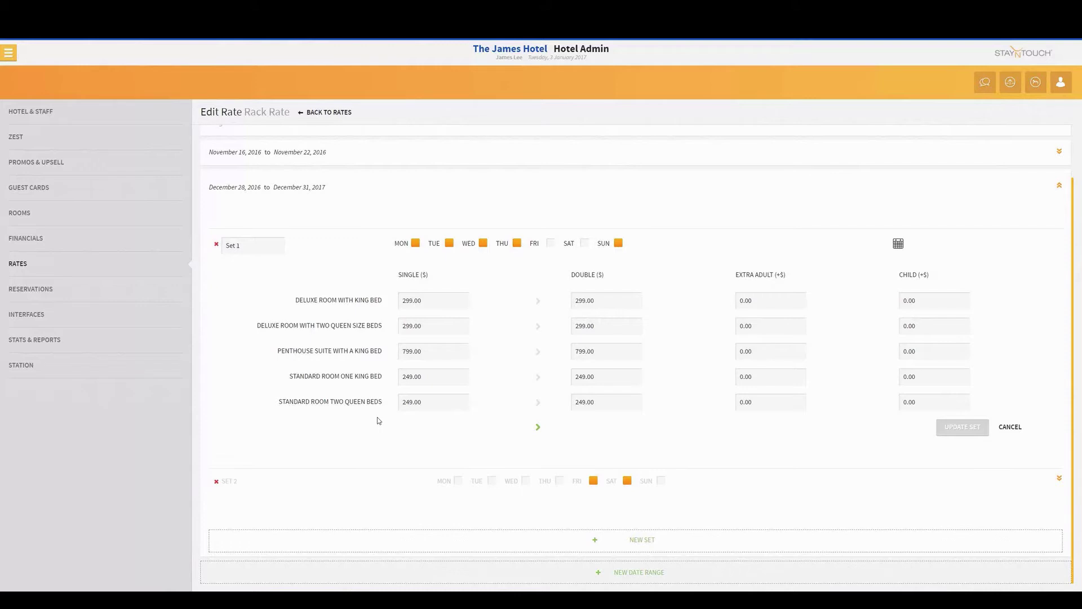
scroll(346, 239, up, 1)
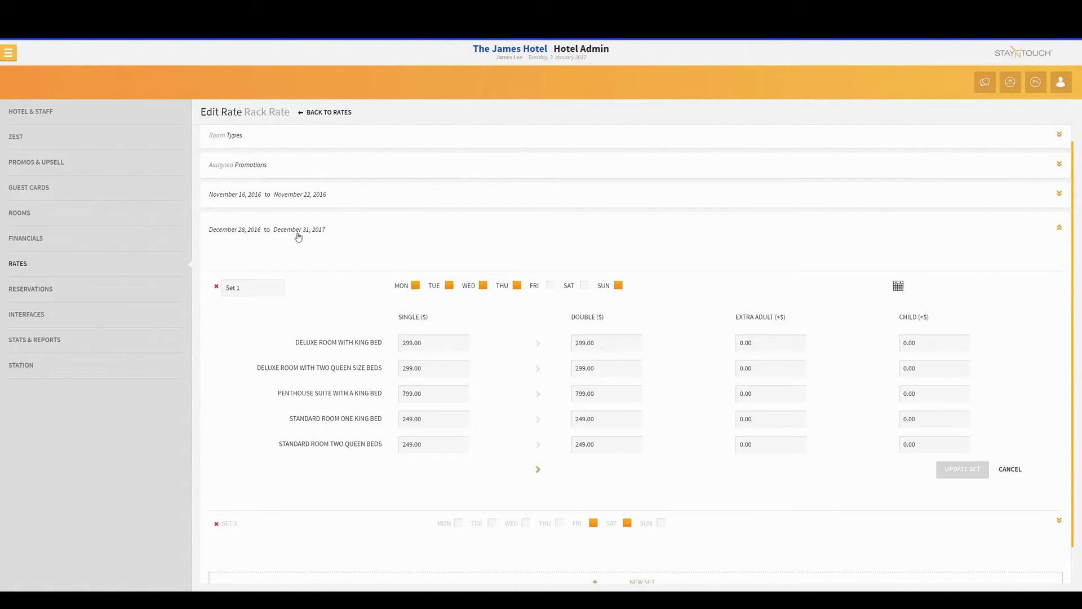
scroll(404, 350, down, 1)
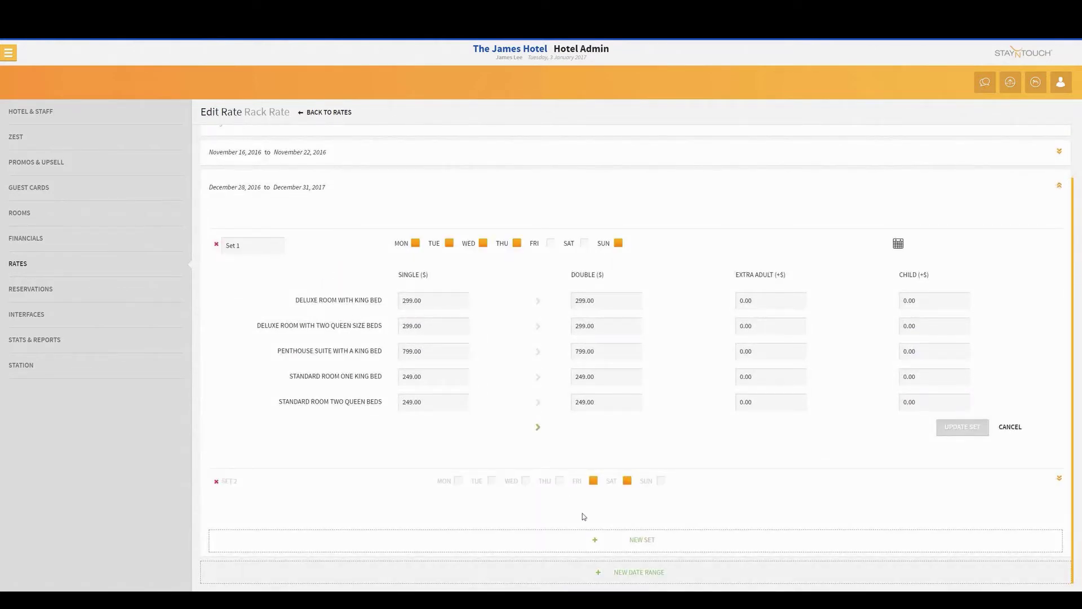
click(638, 574)
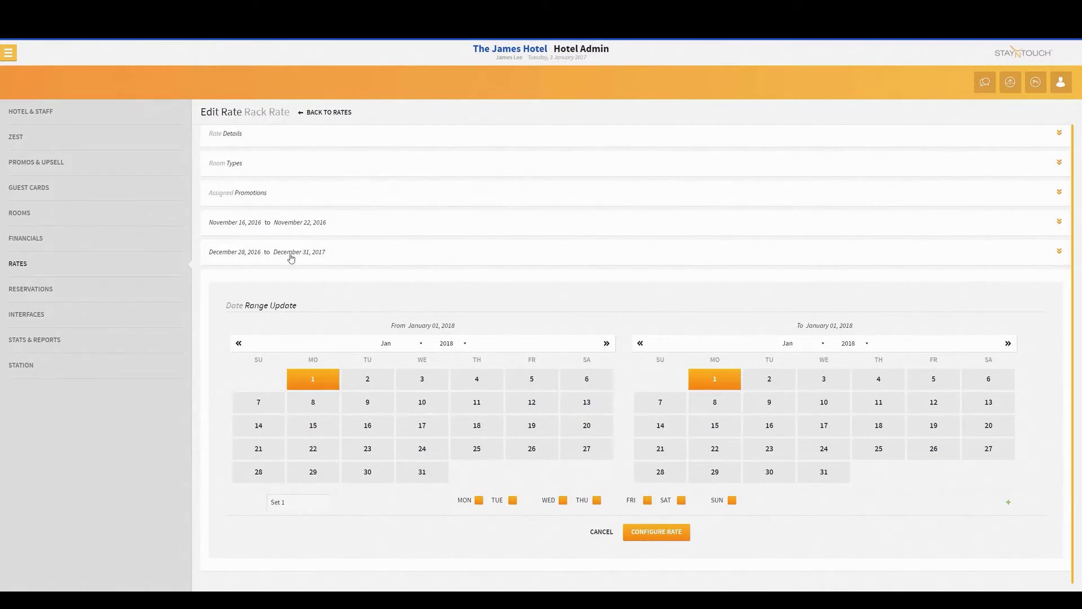
click(601, 531)
scroll(345, 317, down, 2)
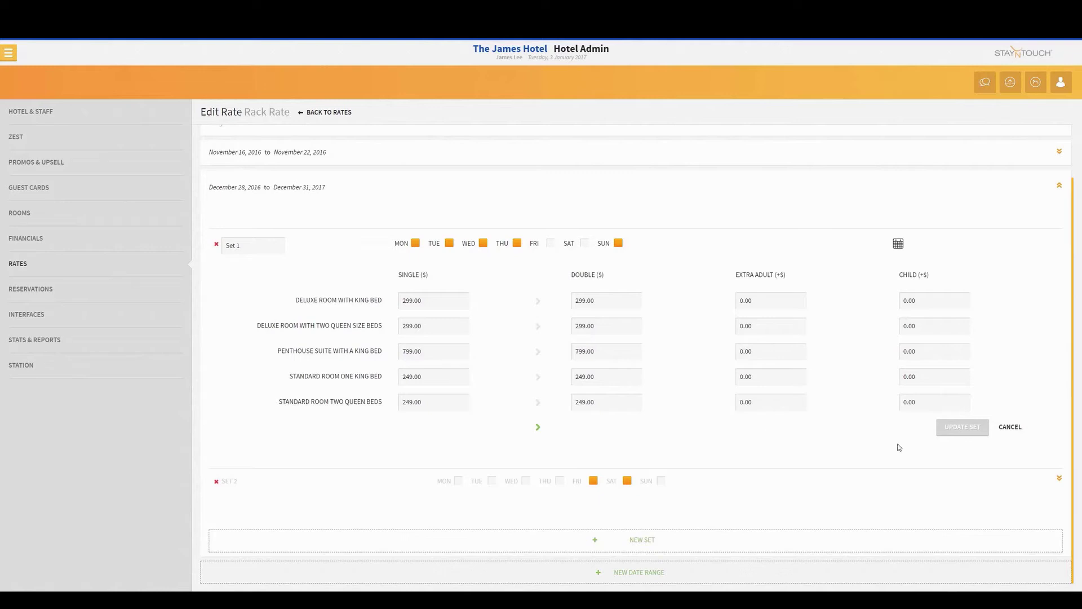
click(1060, 477)
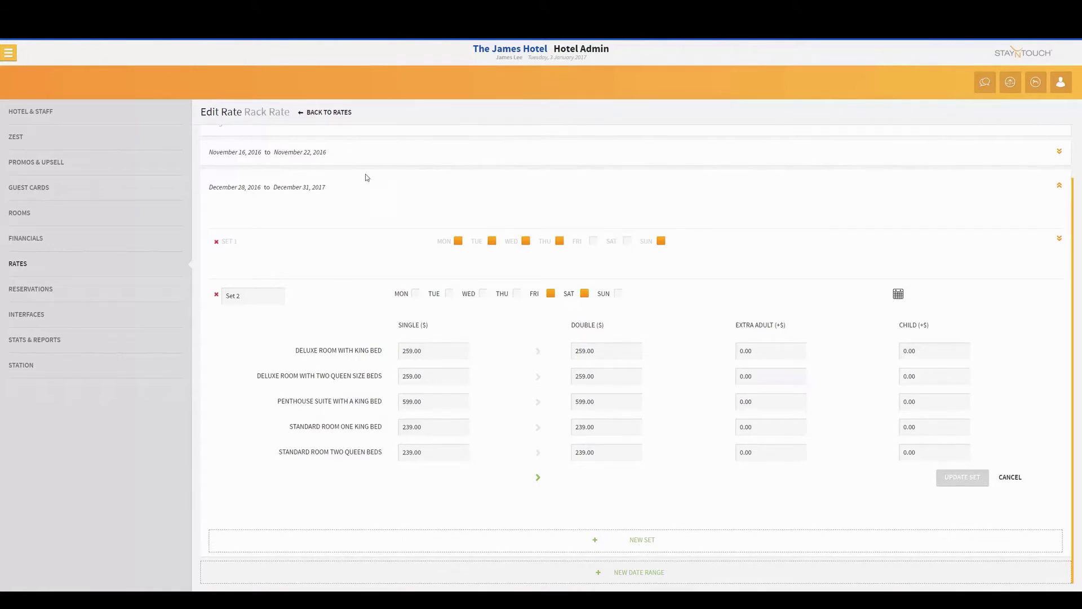
Step: Leave the Rack Rate and the hotel settings and open Rate Manager under Revenue Management
click(324, 113)
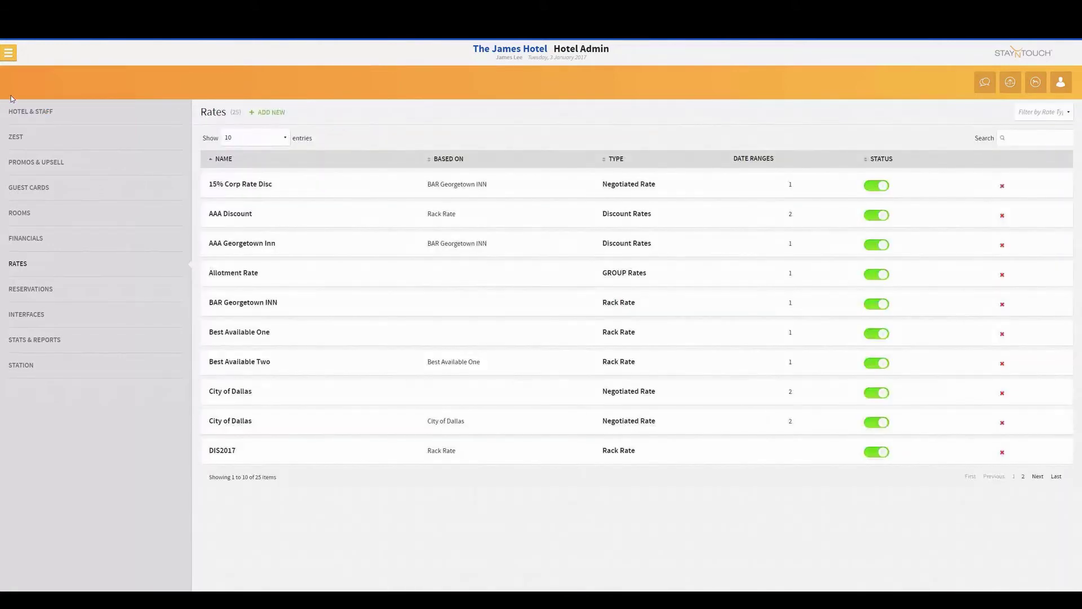
click(9, 53)
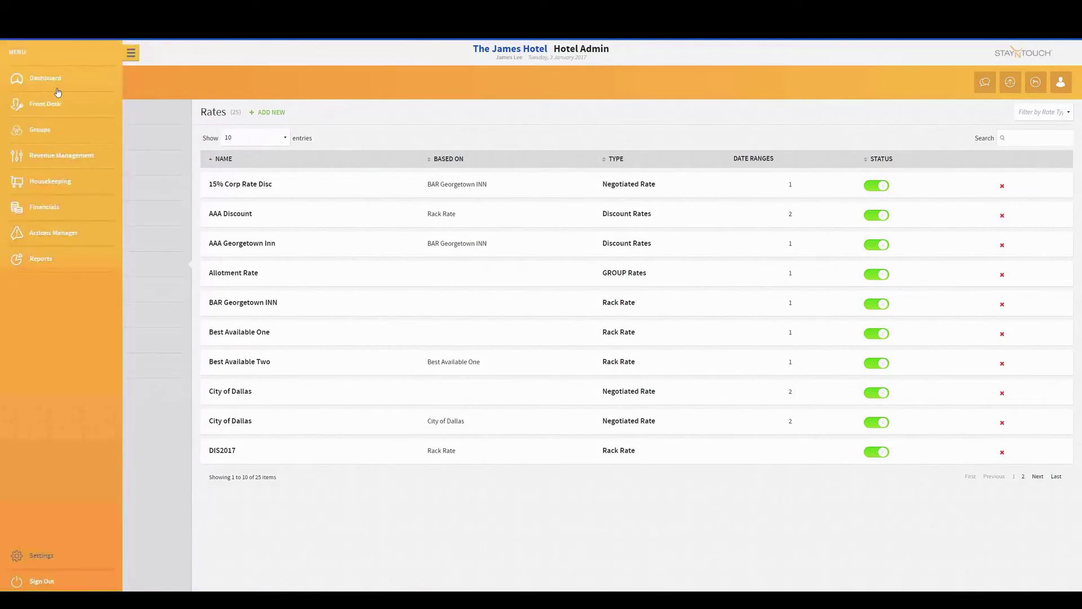
click(45, 79)
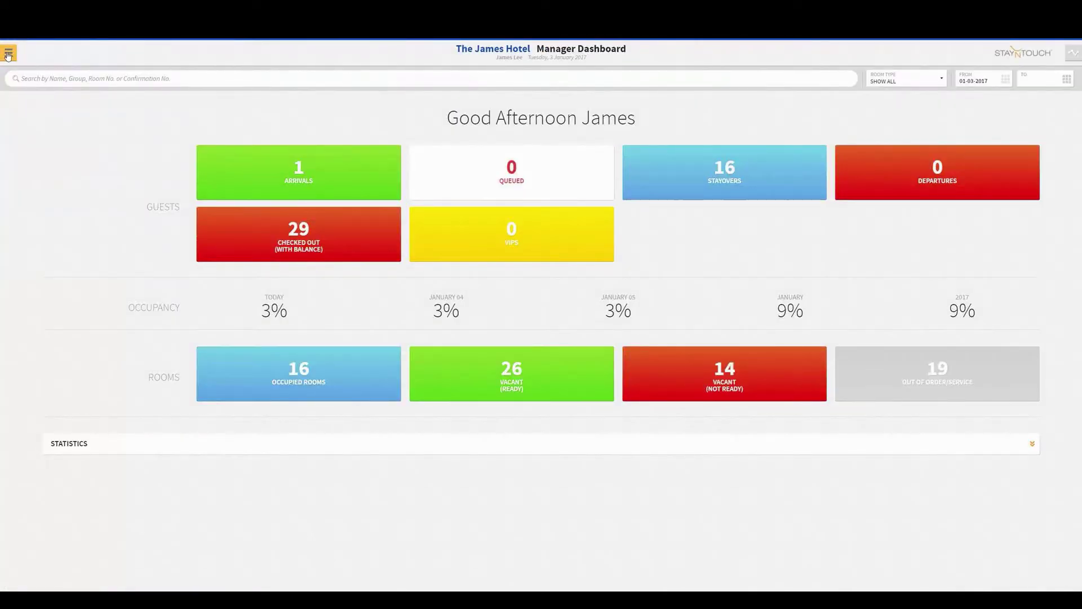
click(9, 53)
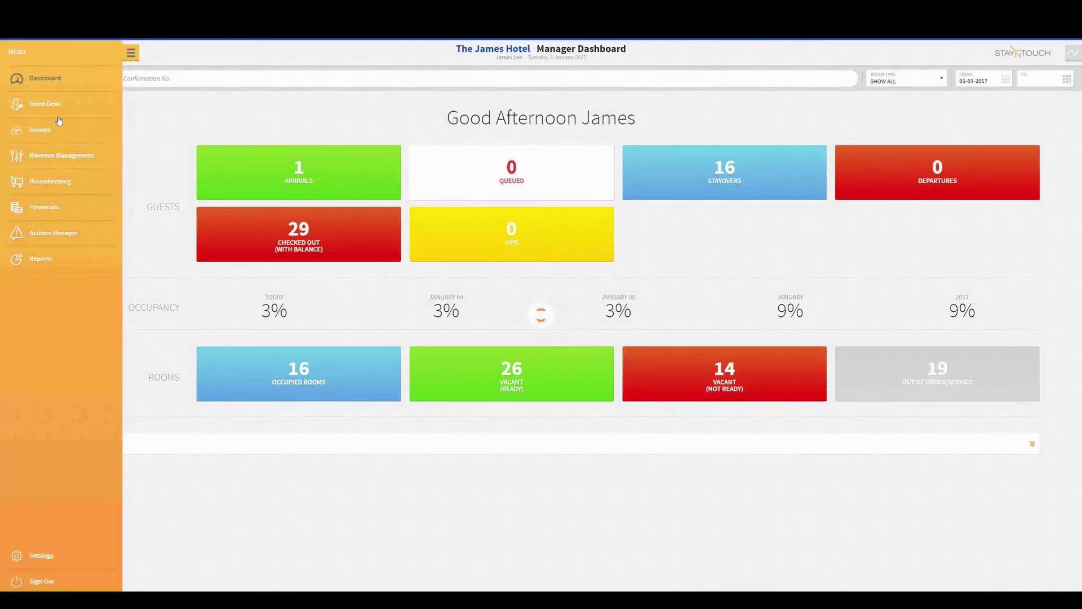
click(67, 165)
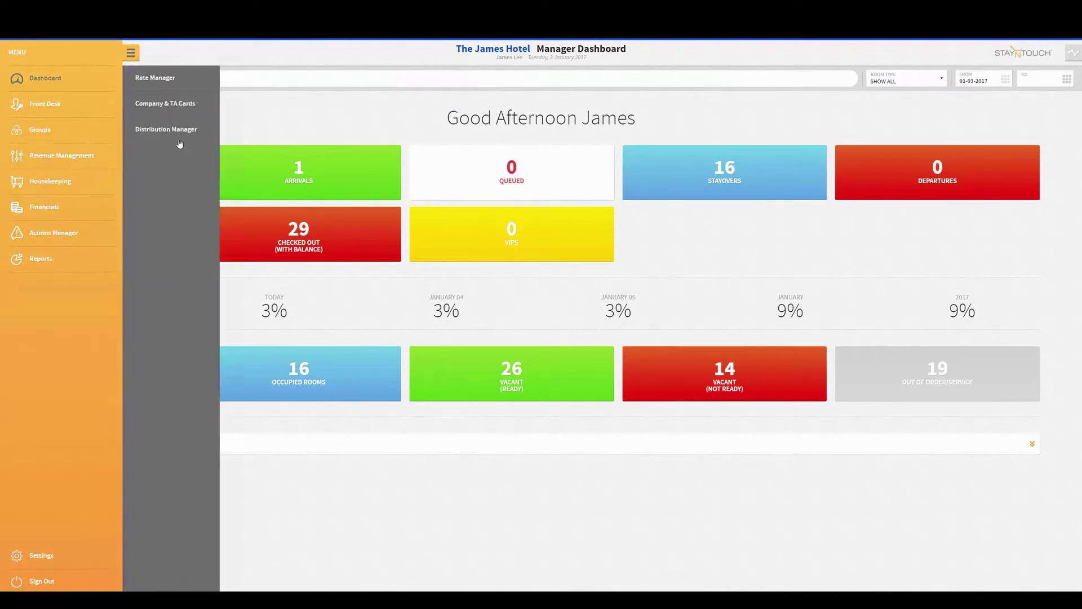
click(164, 81)
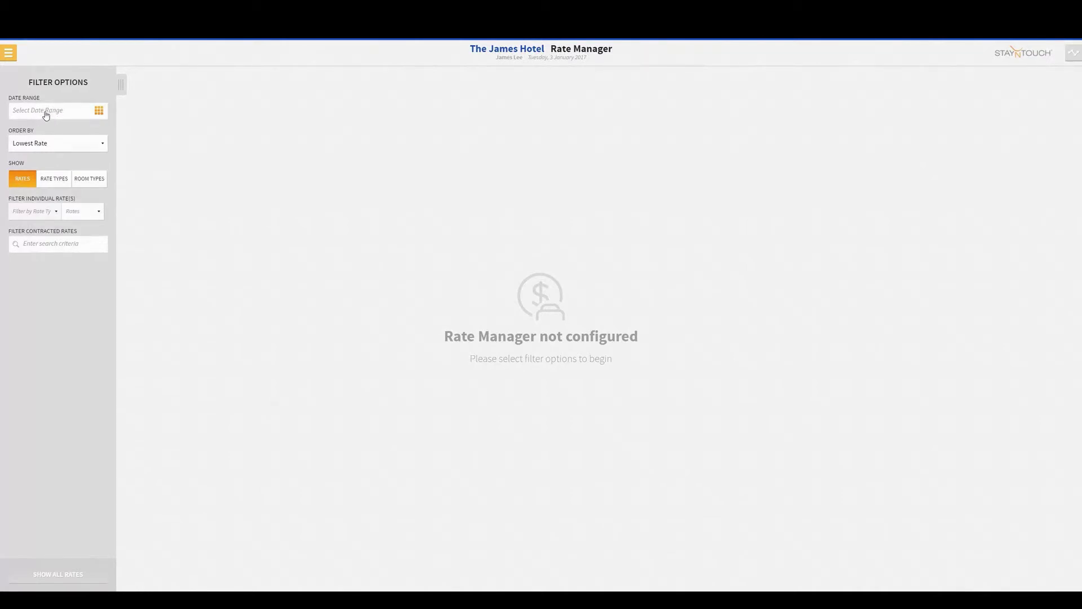
Step: Set the Rate Manager date range from 01-03-2017 to 01-31-2017
click(46, 113)
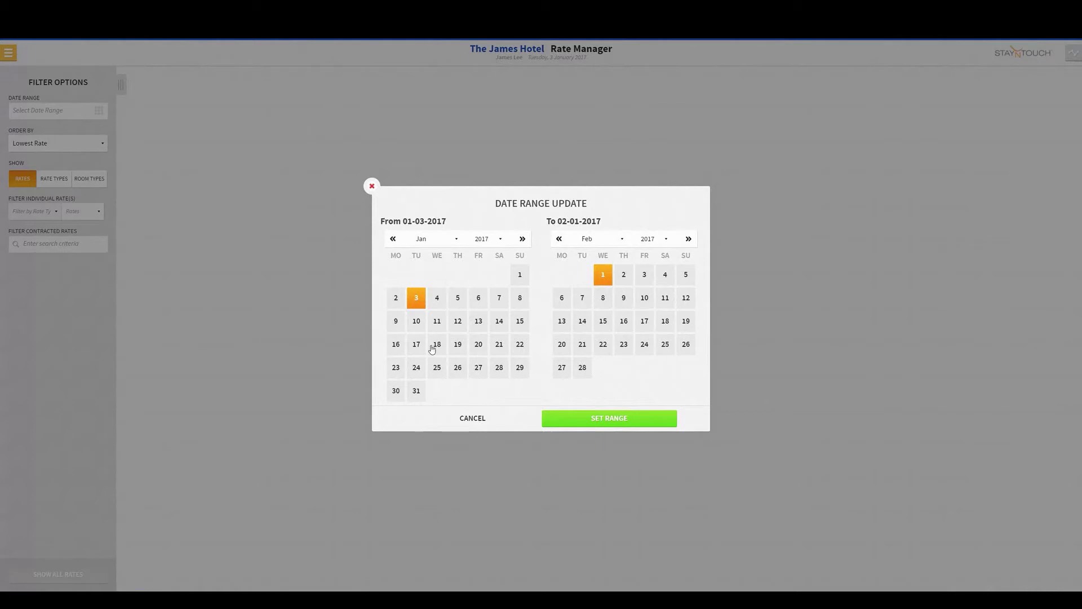
click(416, 391)
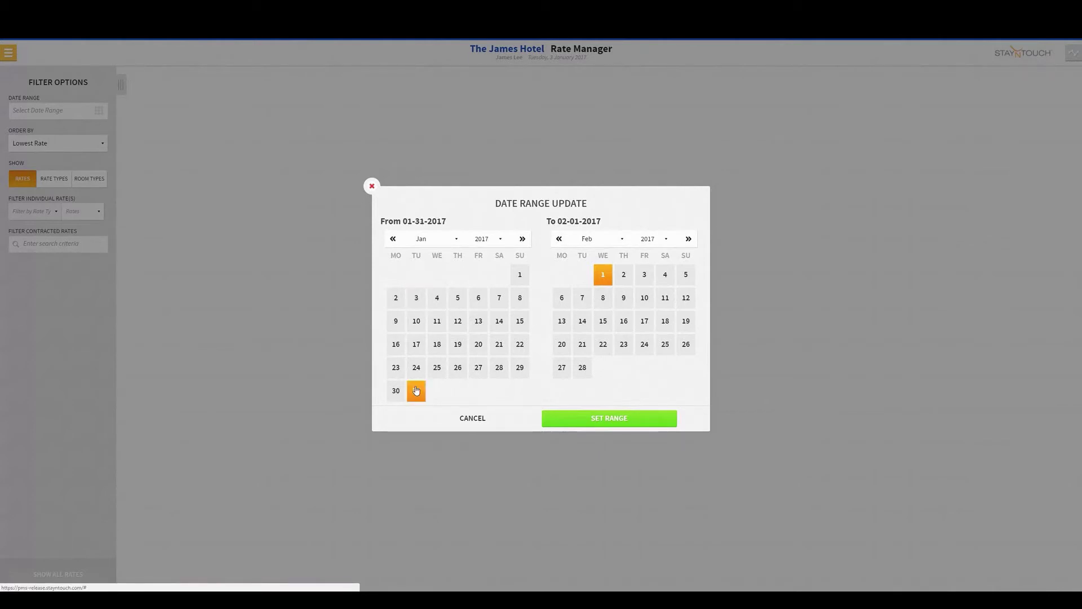
click(419, 303)
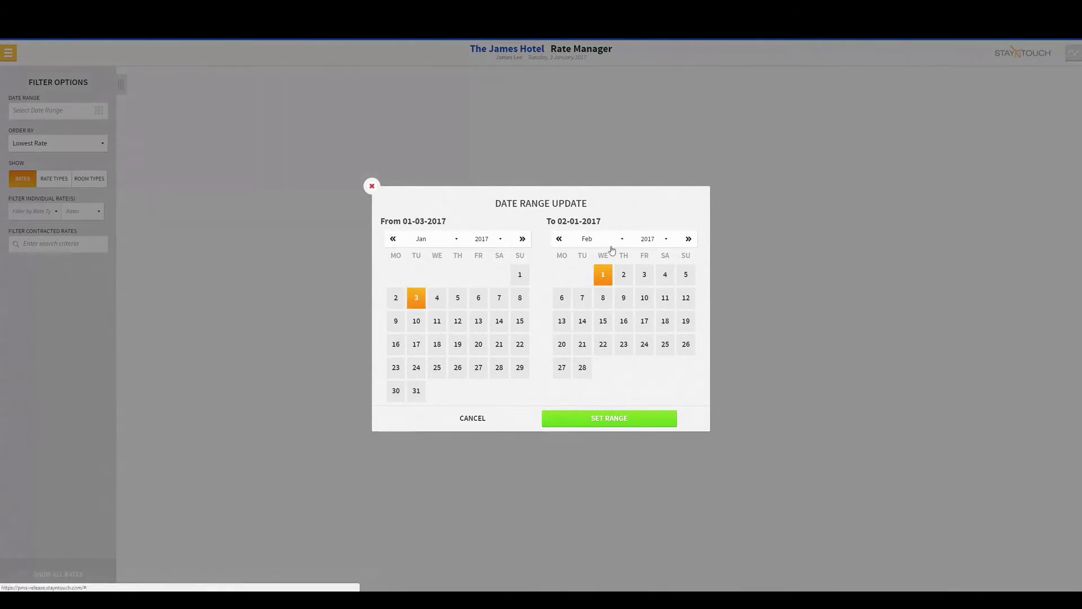
click(559, 240)
click(583, 392)
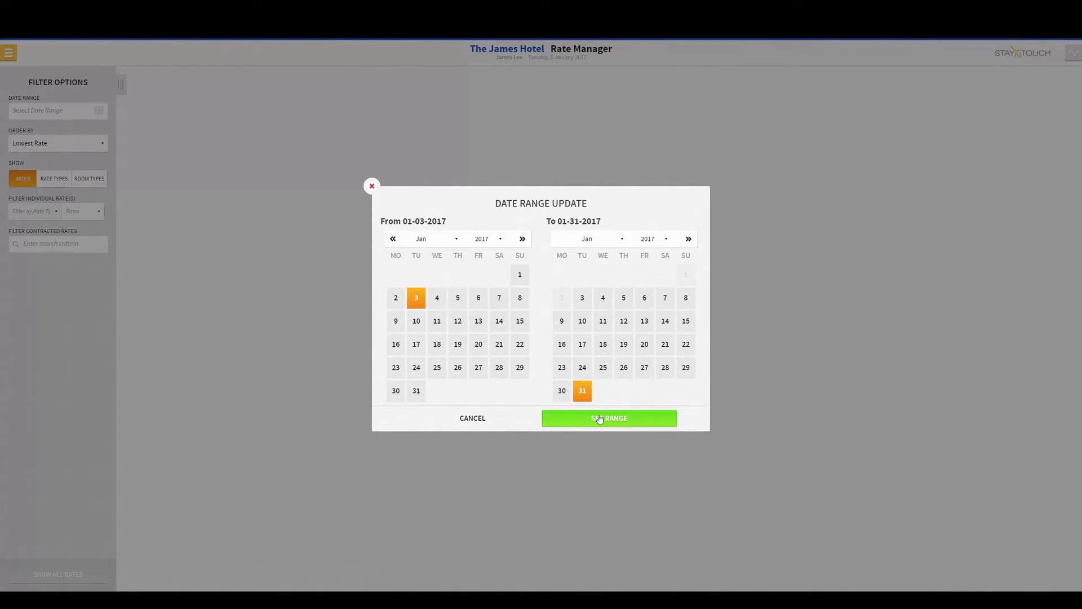
click(599, 419)
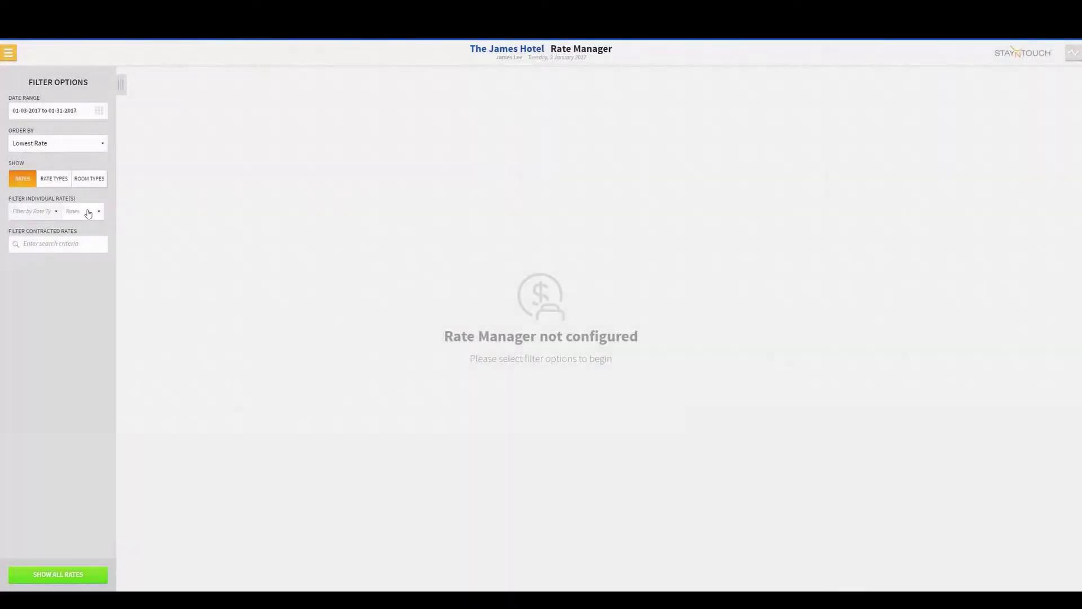
Step: Choose ordering by Lowest Rate, switch the view to Room Types, and show all room types for the date range
click(62, 144)
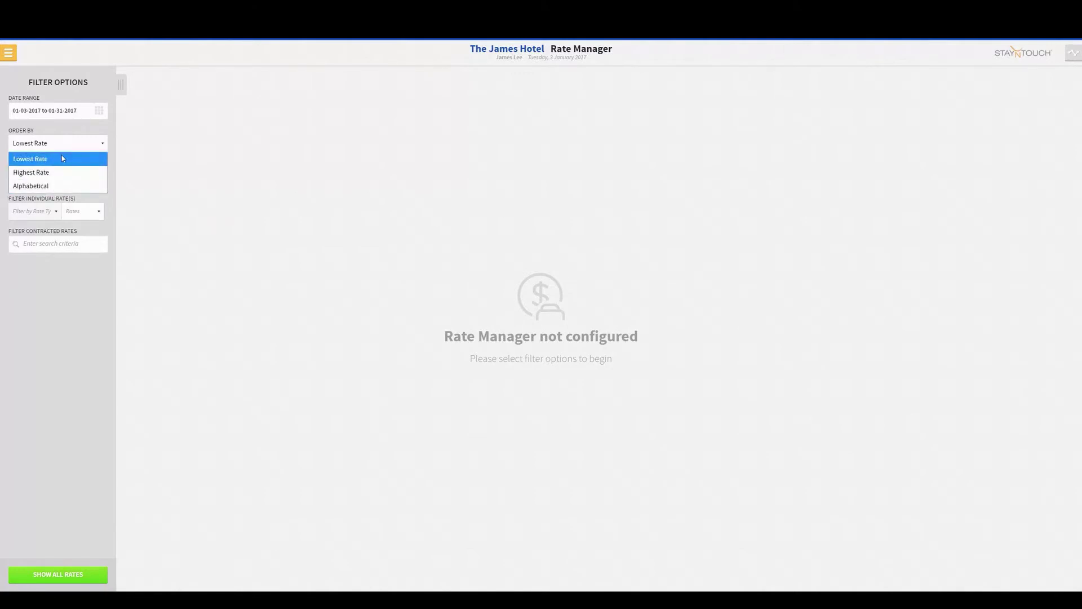
click(62, 158)
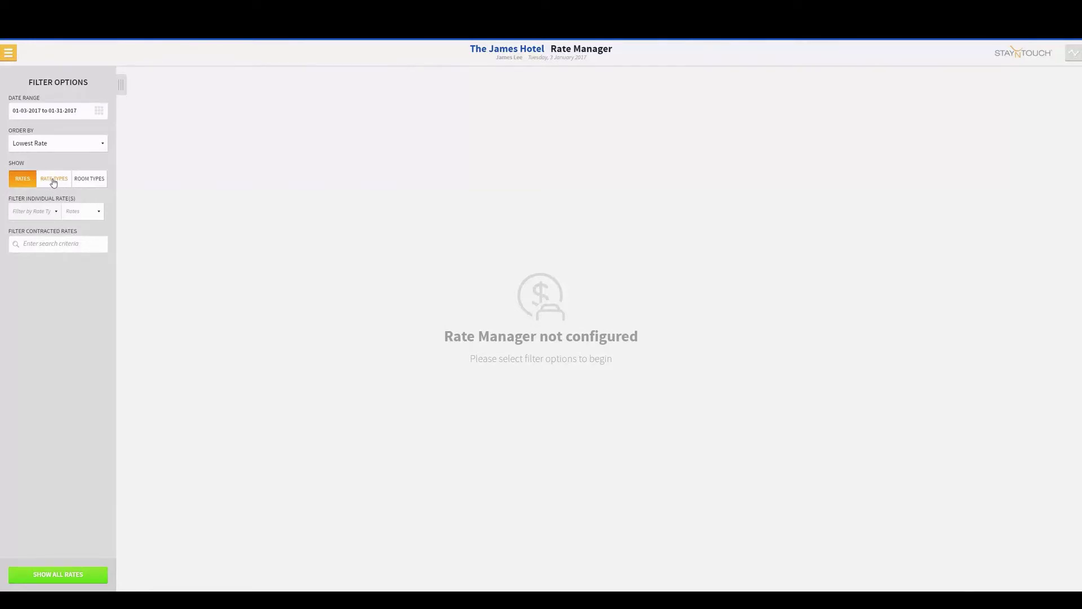
click(89, 179)
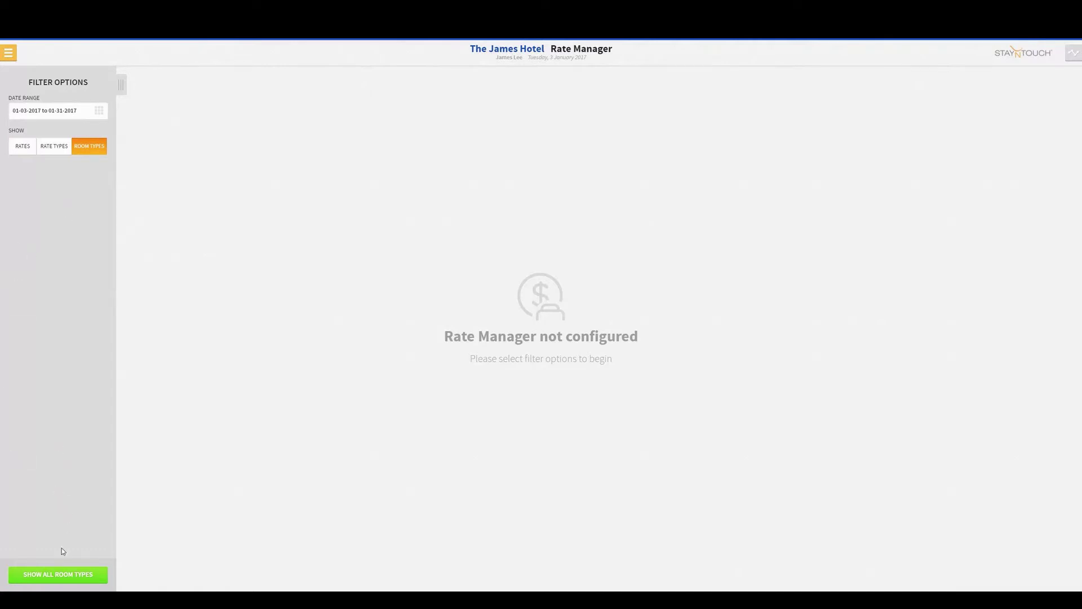
click(50, 575)
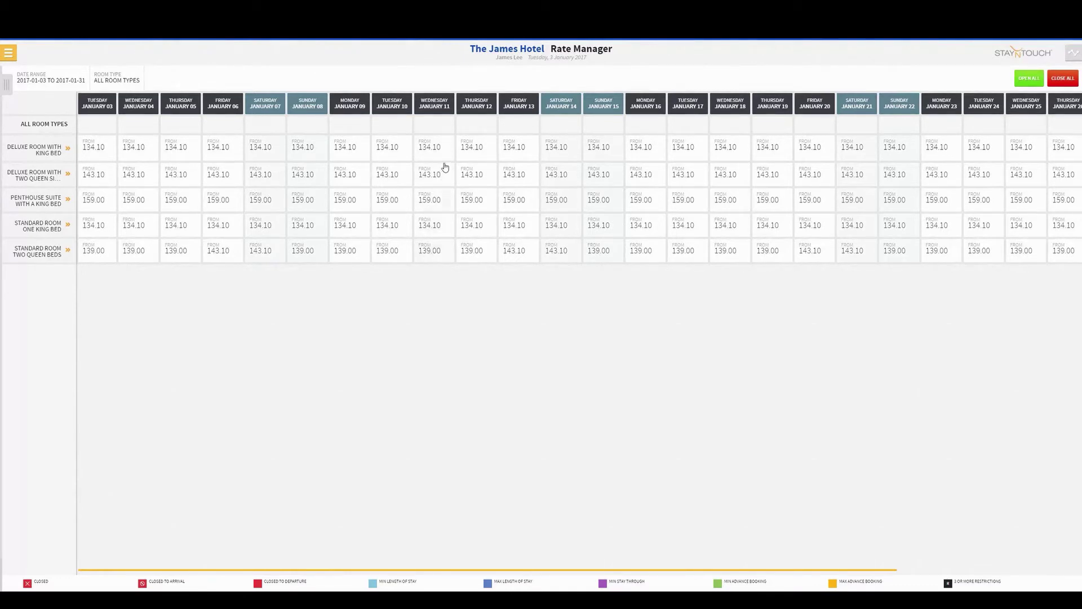
Step: Apply a minimum length of stay restriction to all room types and all rates on Wednesday, January 11, 2017
click(440, 130)
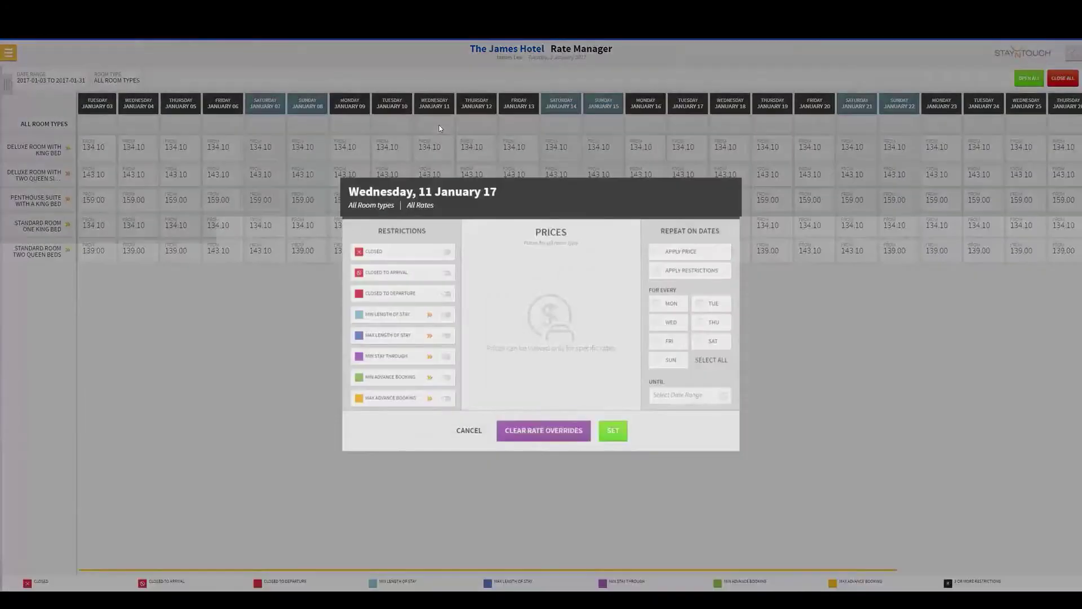
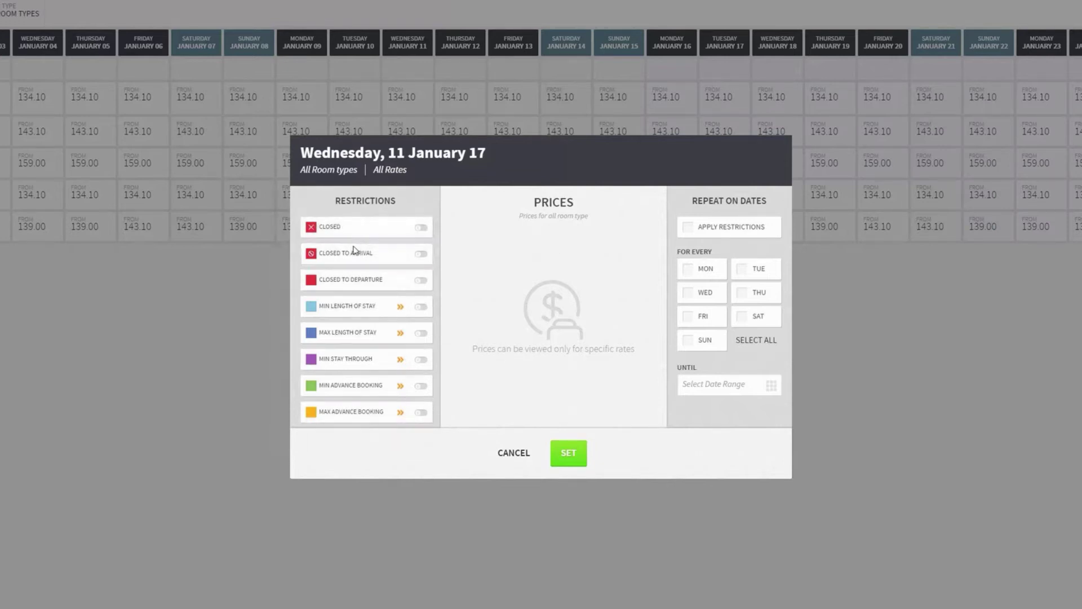
click(422, 307)
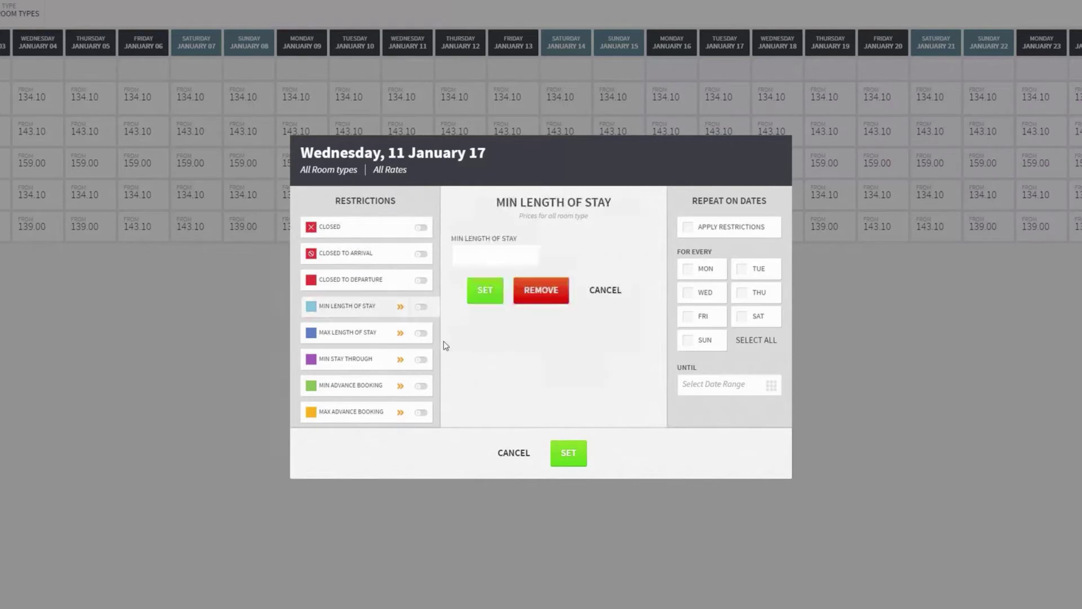
click(479, 252)
click(491, 290)
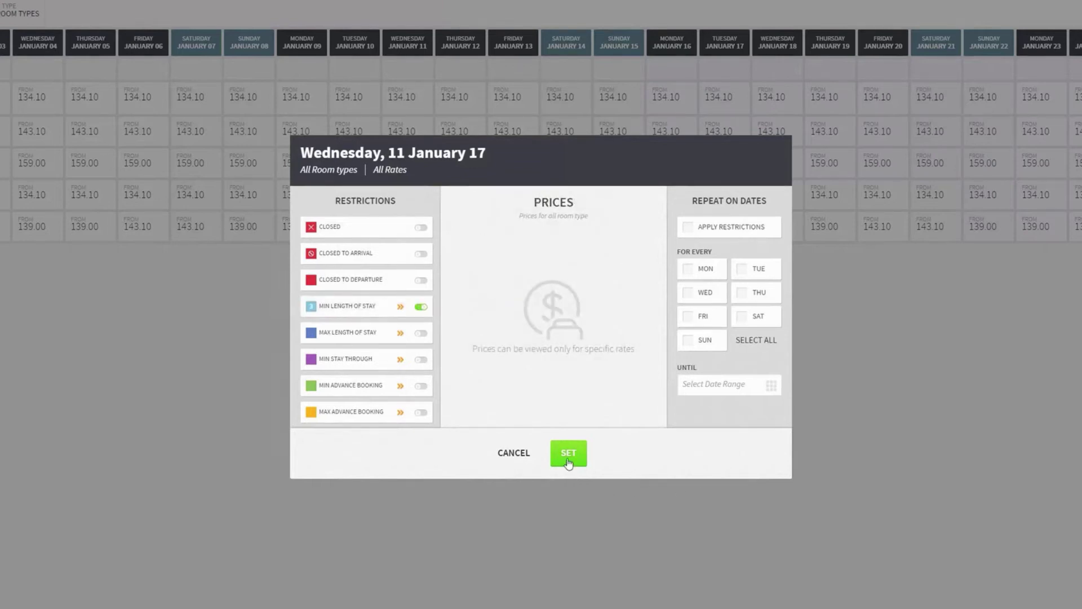
click(568, 456)
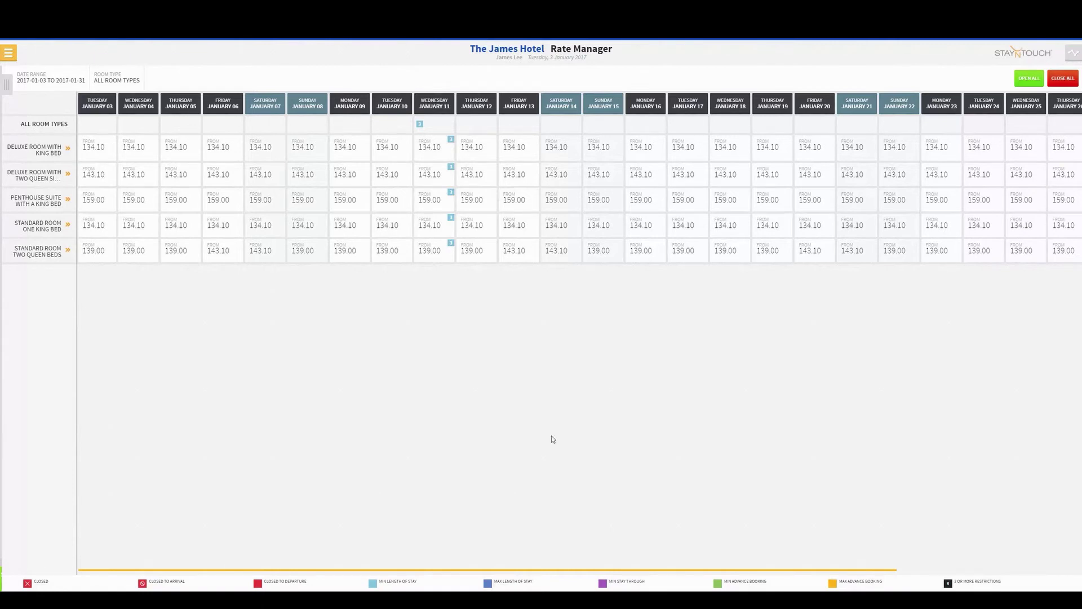
Step: Set a minimum length of stay of 2 for all room types and all rates on Friday, January 6, 2017
click(225, 123)
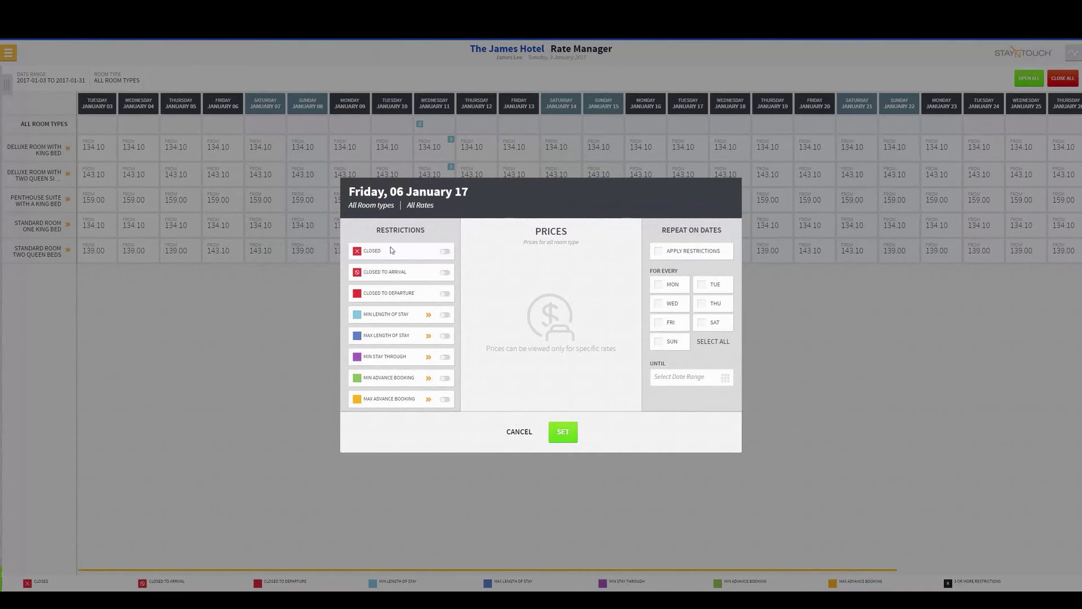
click(443, 316)
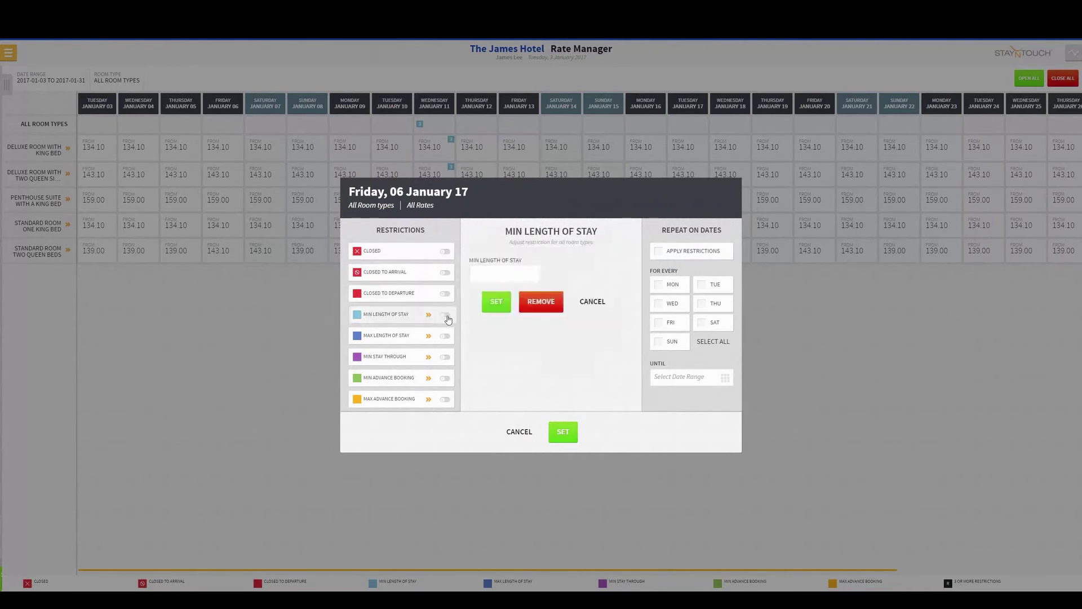
text(2)
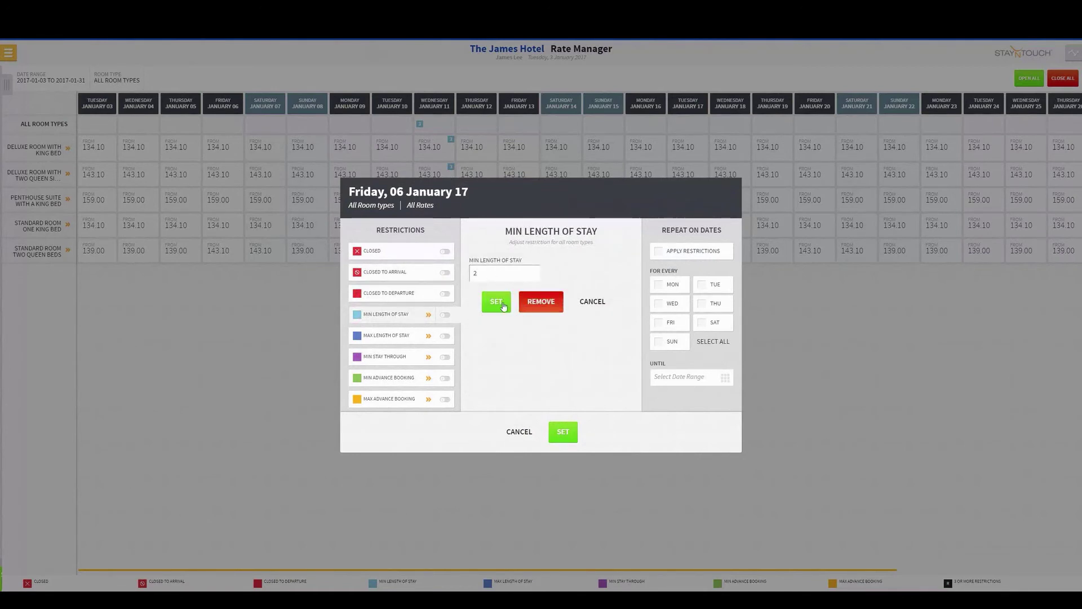
click(496, 301)
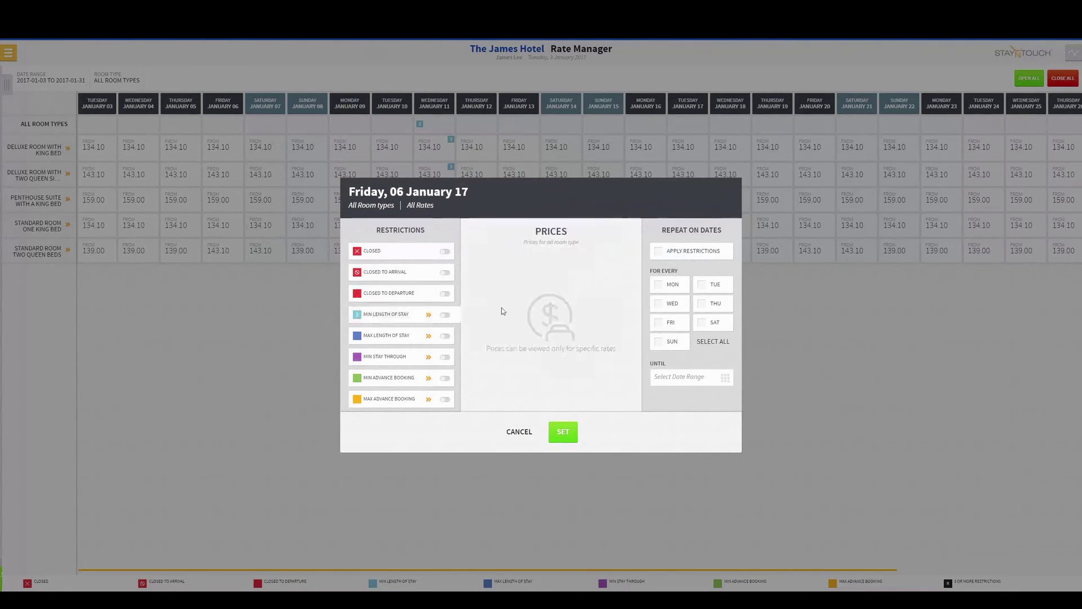
Step: Repeat the minimum stay restriction every Friday until 03-31-2017 and apply it
click(685, 253)
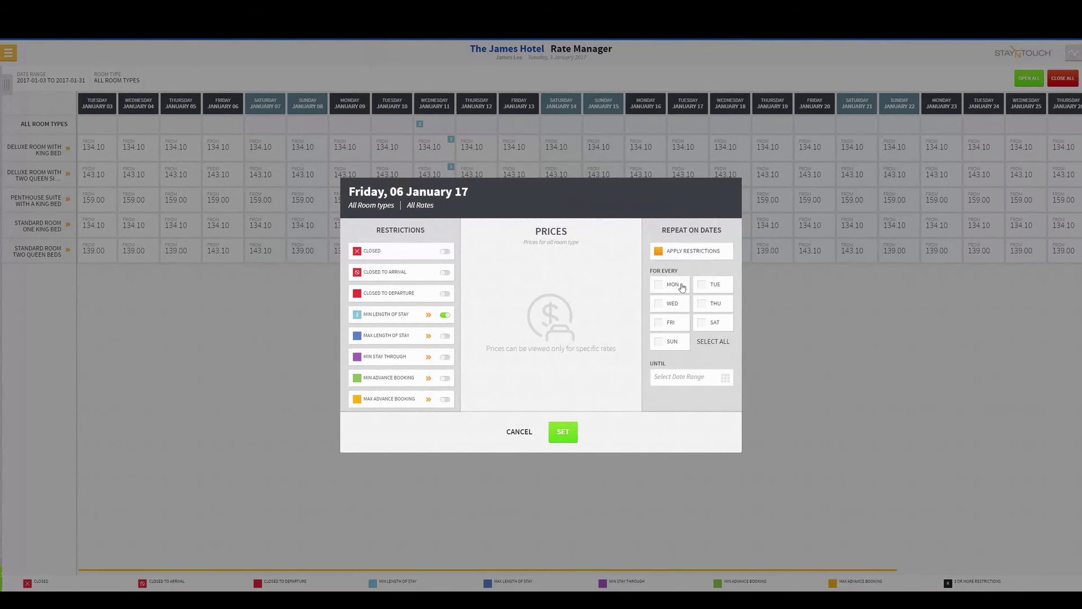
click(672, 327)
click(687, 378)
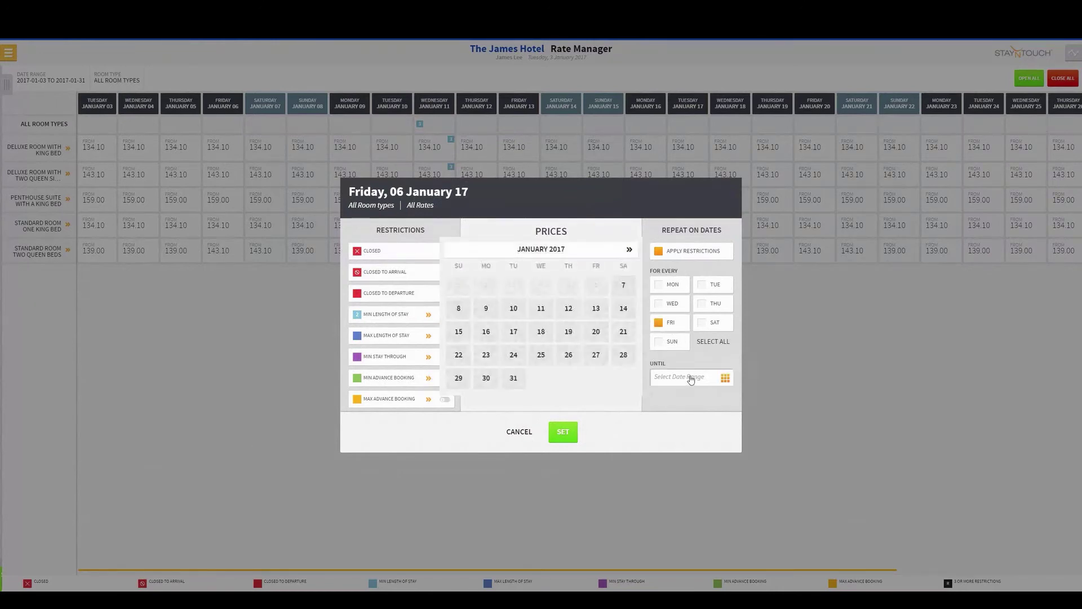
click(629, 249)
click(630, 249)
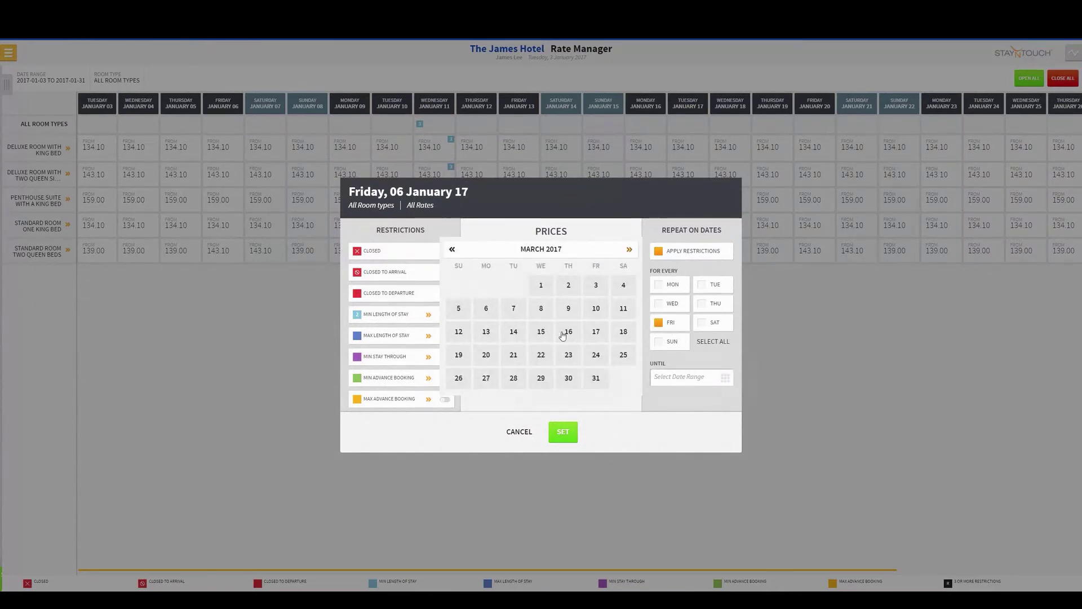
click(596, 377)
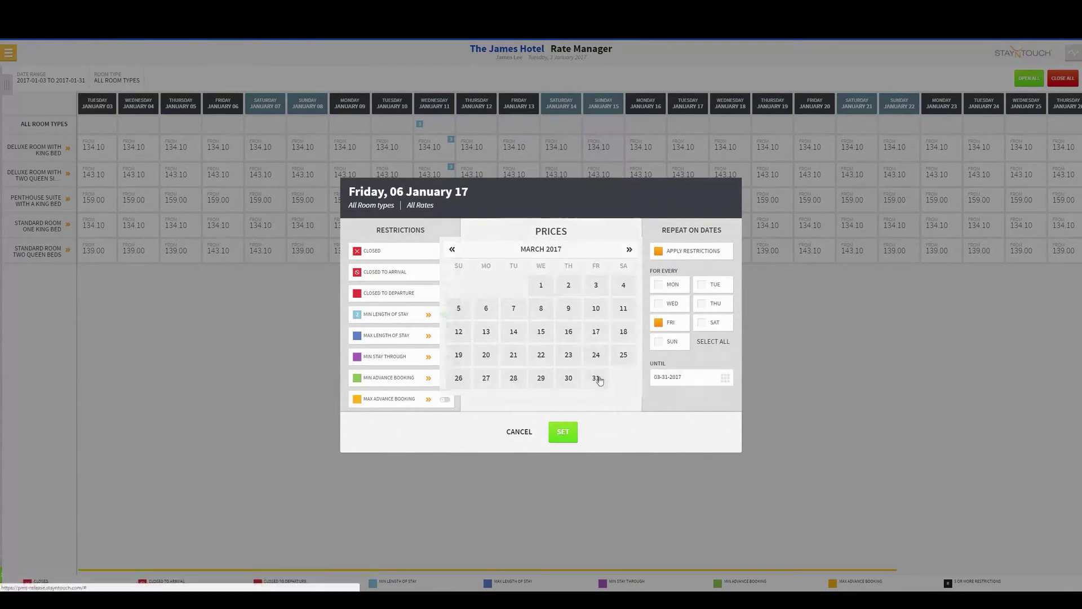
click(566, 432)
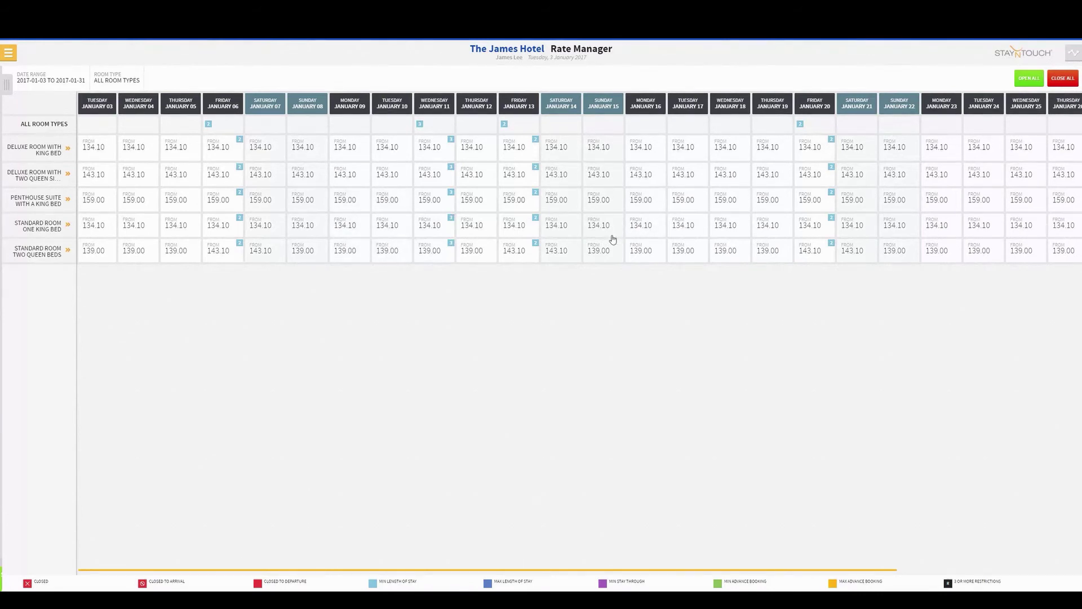
Step: Close the Deluxe Room with King Bed on Monday, January 9, 2017
click(346, 148)
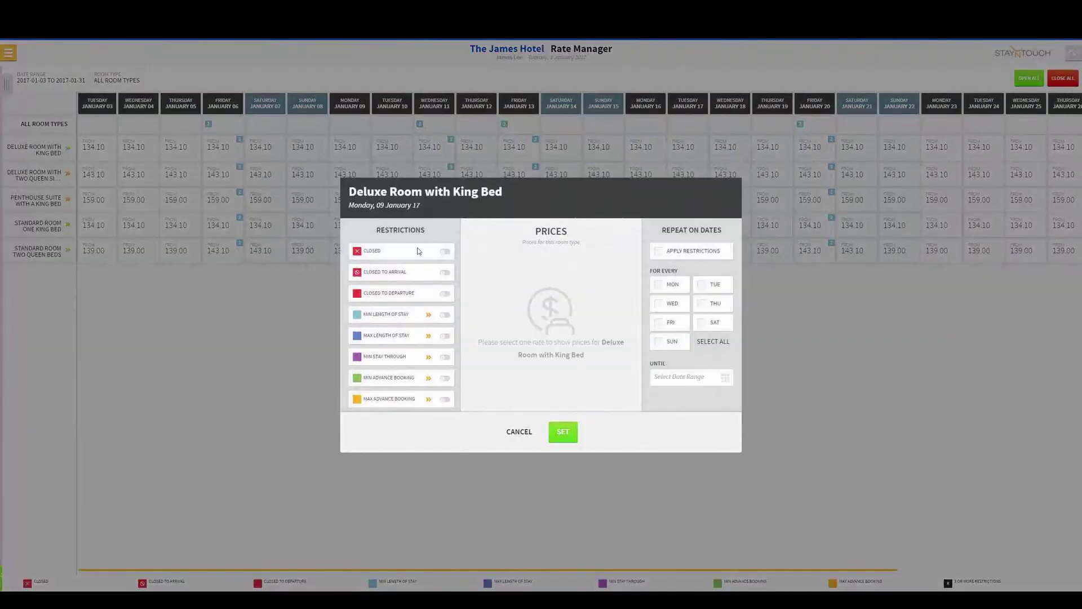
click(446, 253)
click(565, 437)
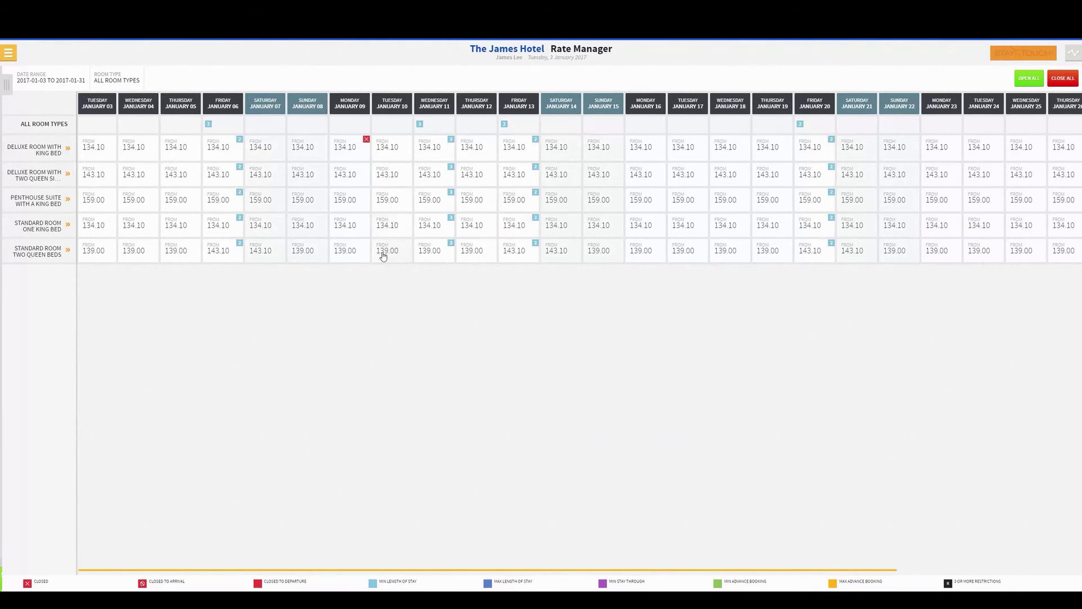
Step: Close all room types for the whole displayed date range and reopen them all
click(1067, 78)
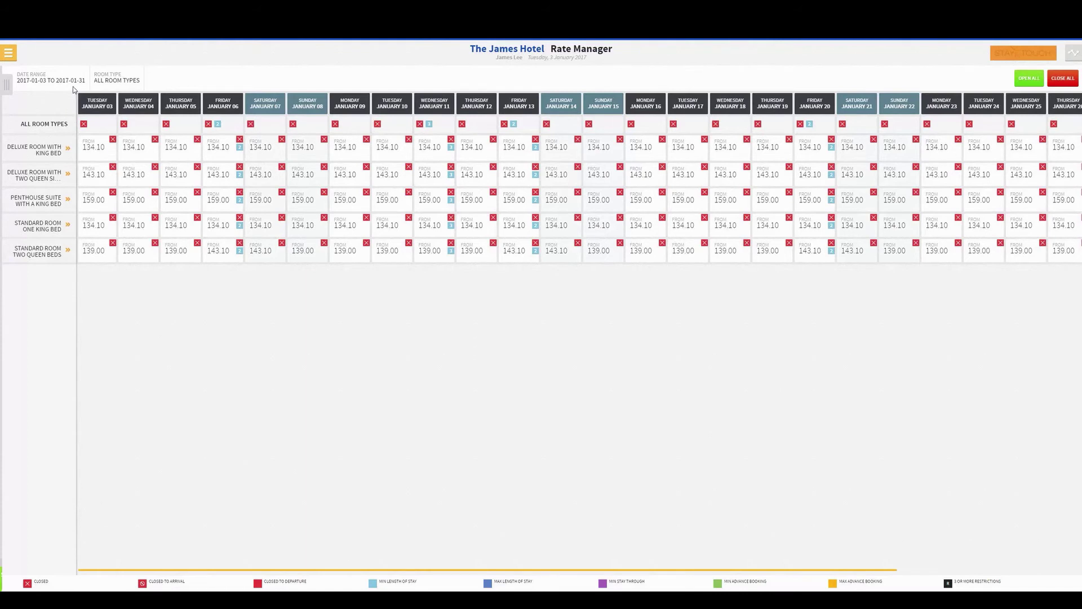
click(8, 83)
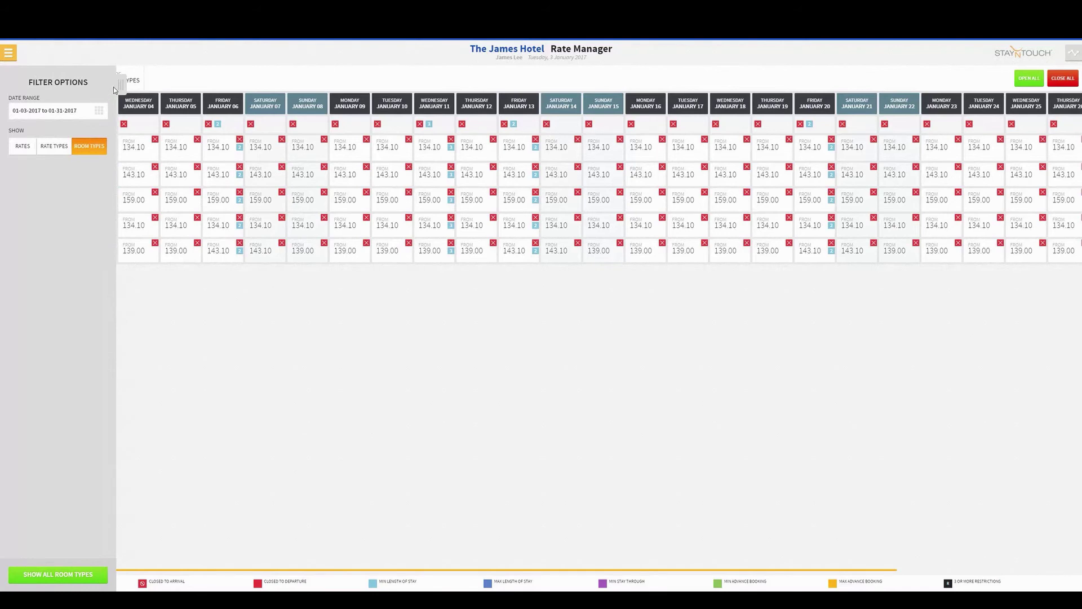
click(120, 81)
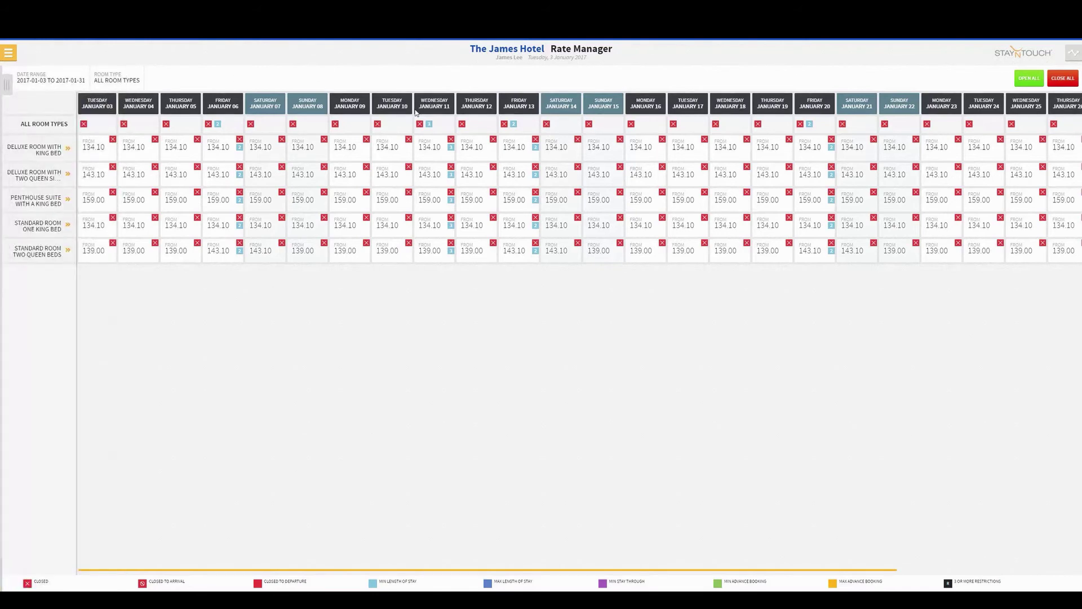
click(1030, 78)
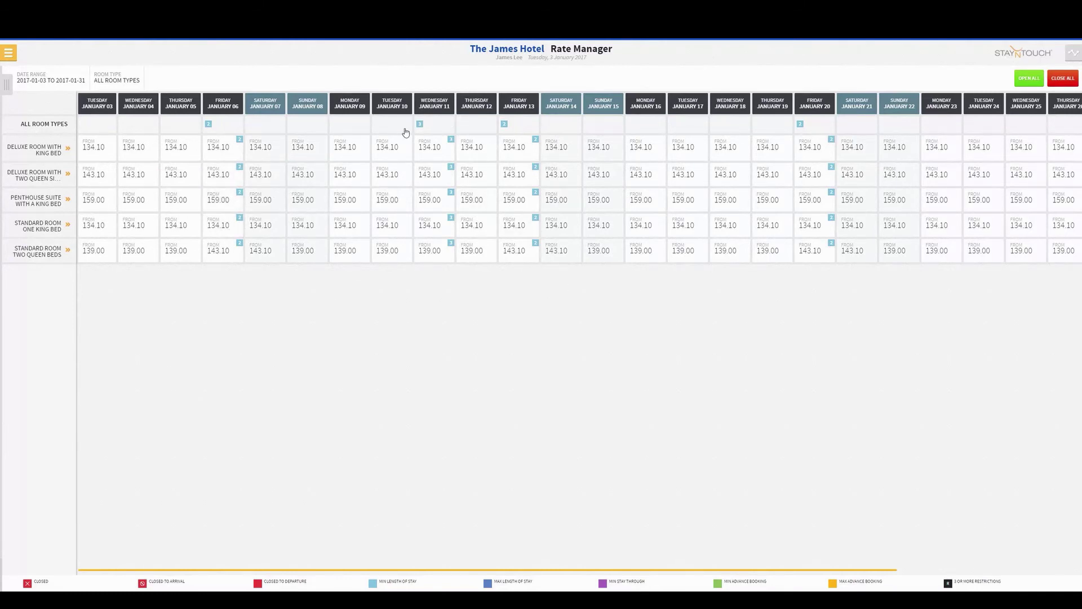
Step: Remove the minimum length of stay restriction from all room types and rates on Wednesday, January 11, 2017
click(434, 124)
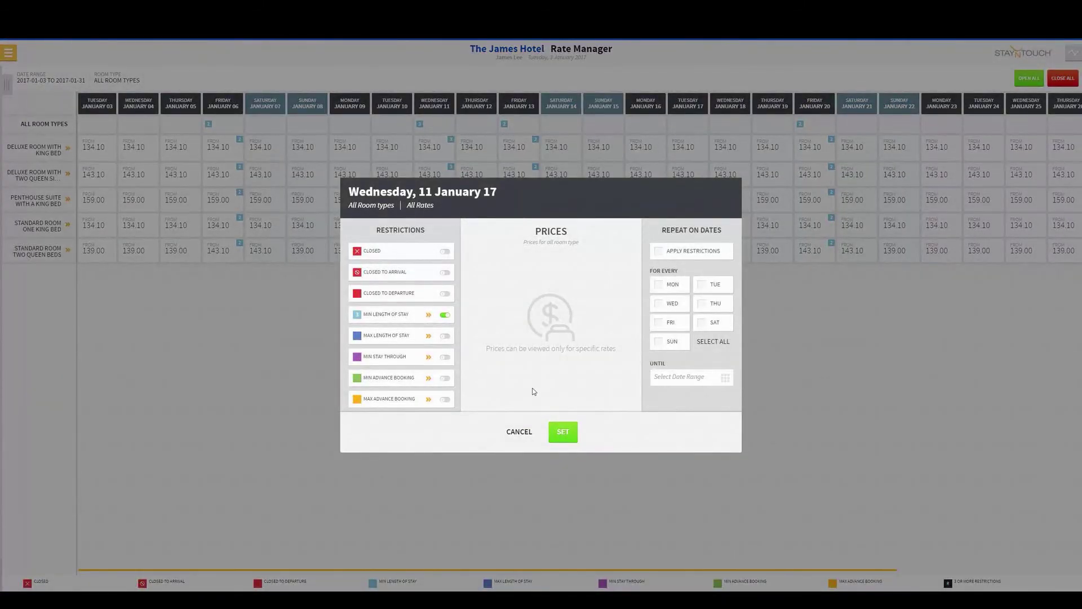
click(446, 318)
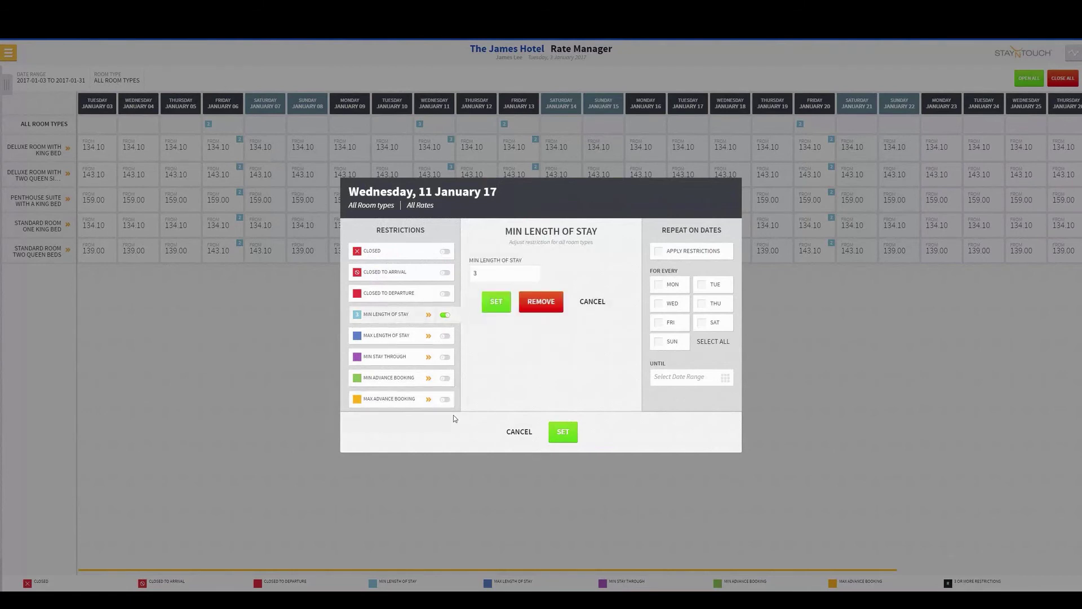
click(548, 307)
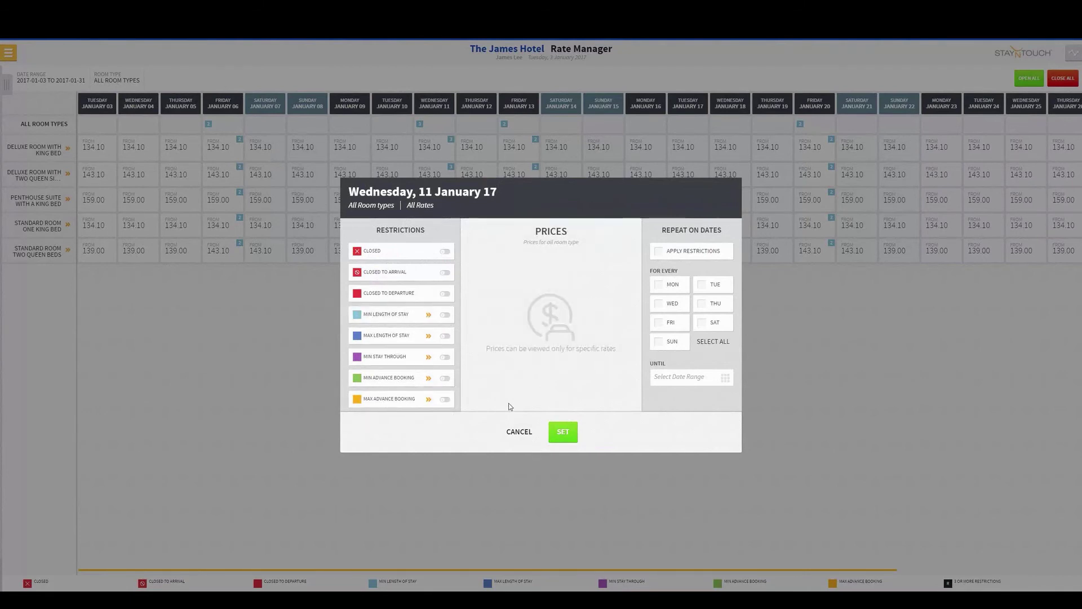
click(569, 441)
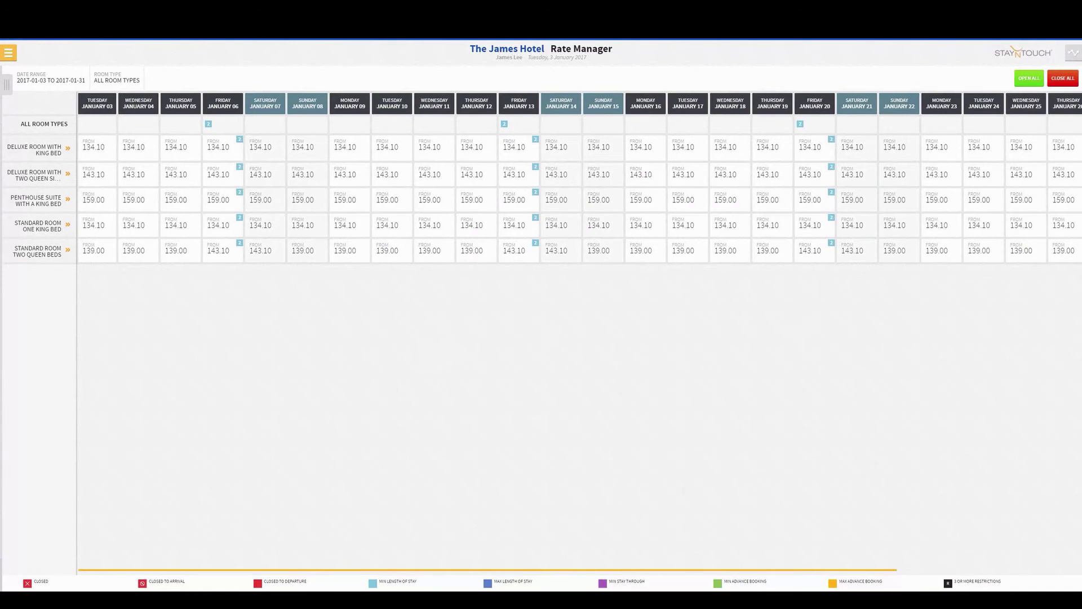
Step: Switch the filter options to show Rates and look through the individual rates without choosing one
click(5, 82)
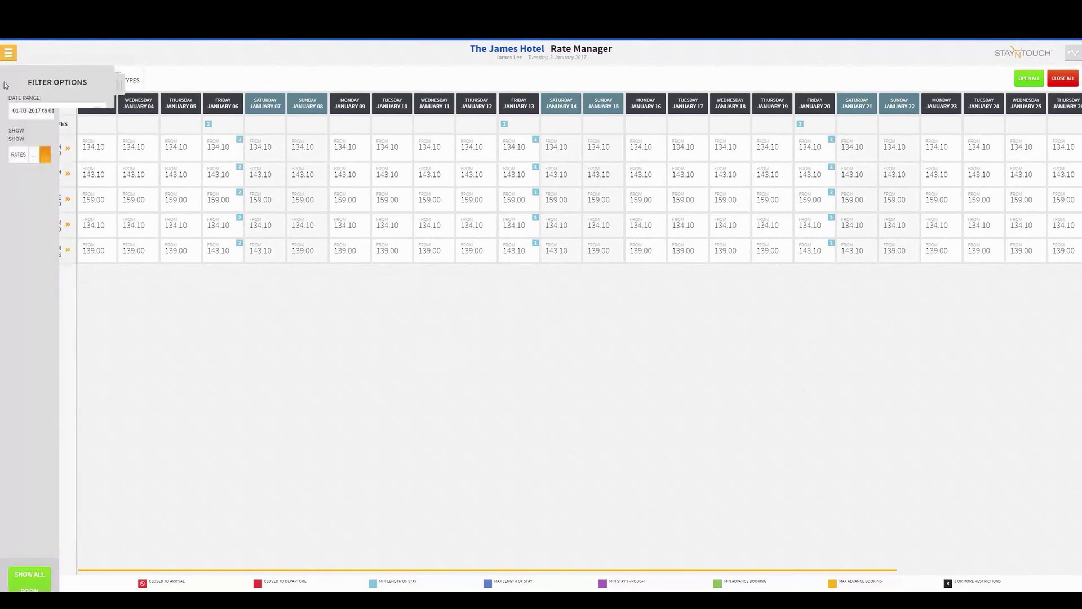
click(23, 146)
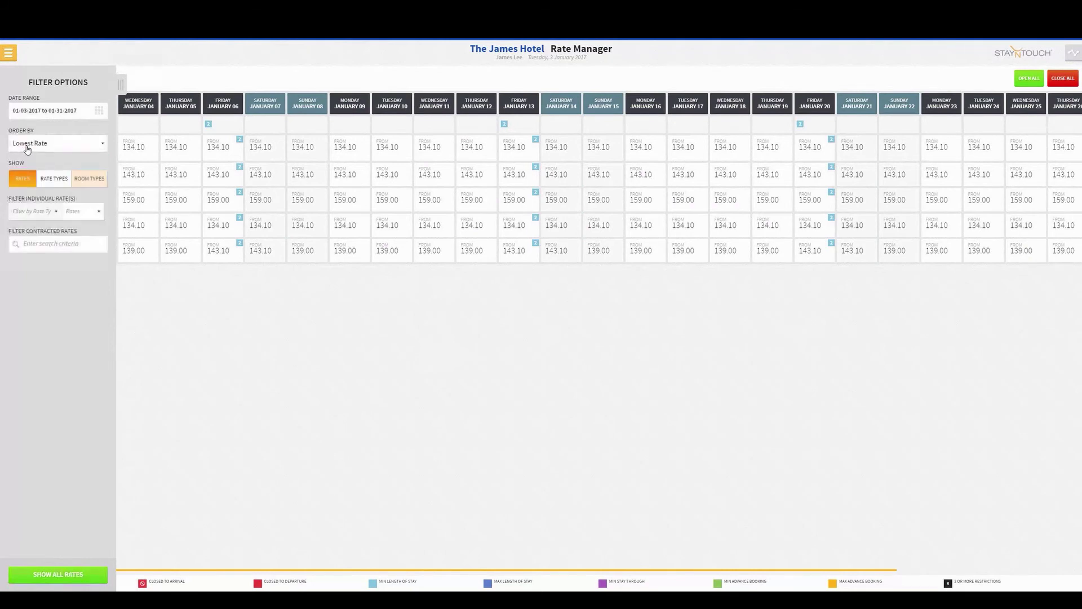
click(80, 213)
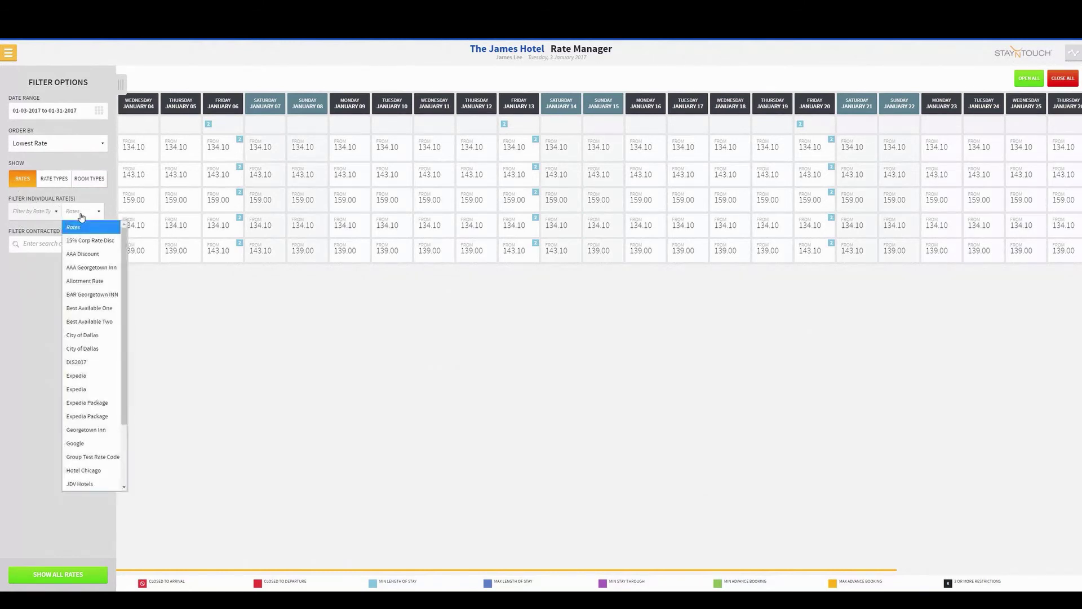
scroll(84, 294, down, 2)
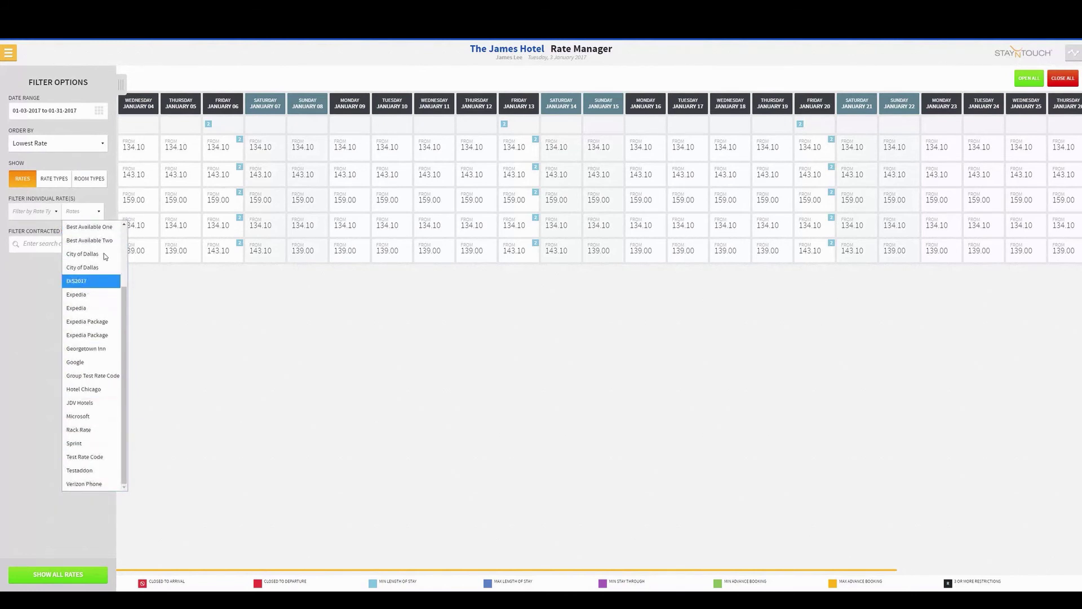
scroll(88, 231, up, 2)
click(87, 227)
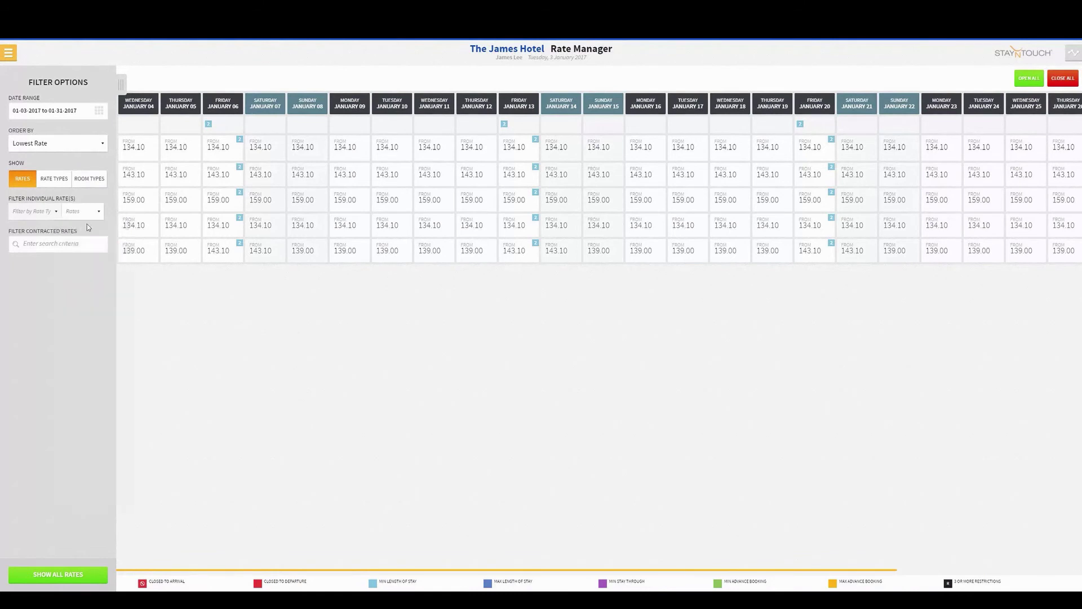
Step: Filter the individual rates by the Discount Rates type, check which rates are offered, and clear the rate type filter
click(50, 211)
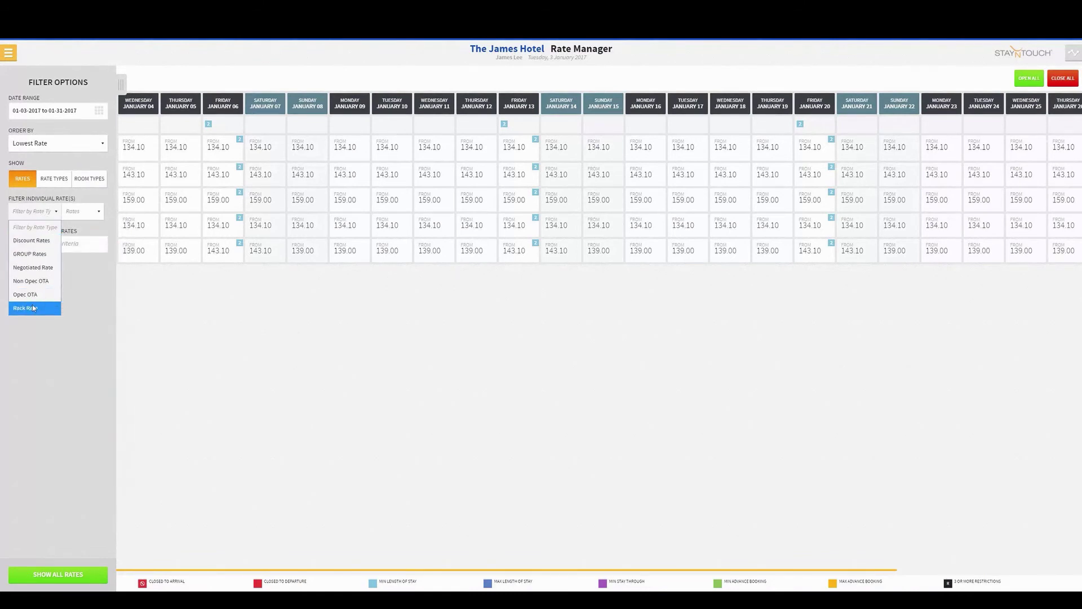
click(31, 240)
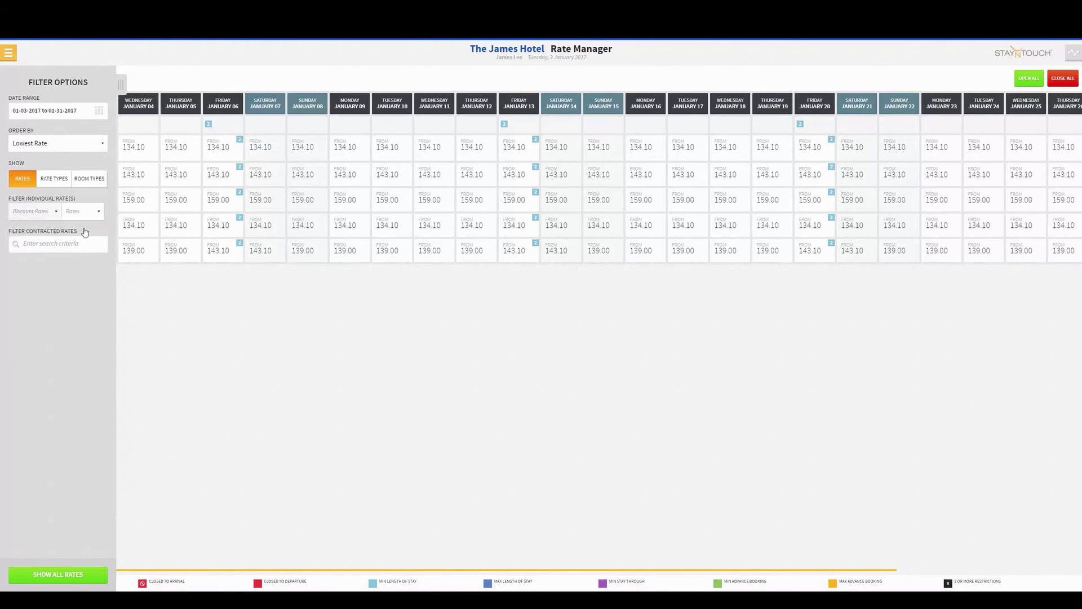
click(89, 213)
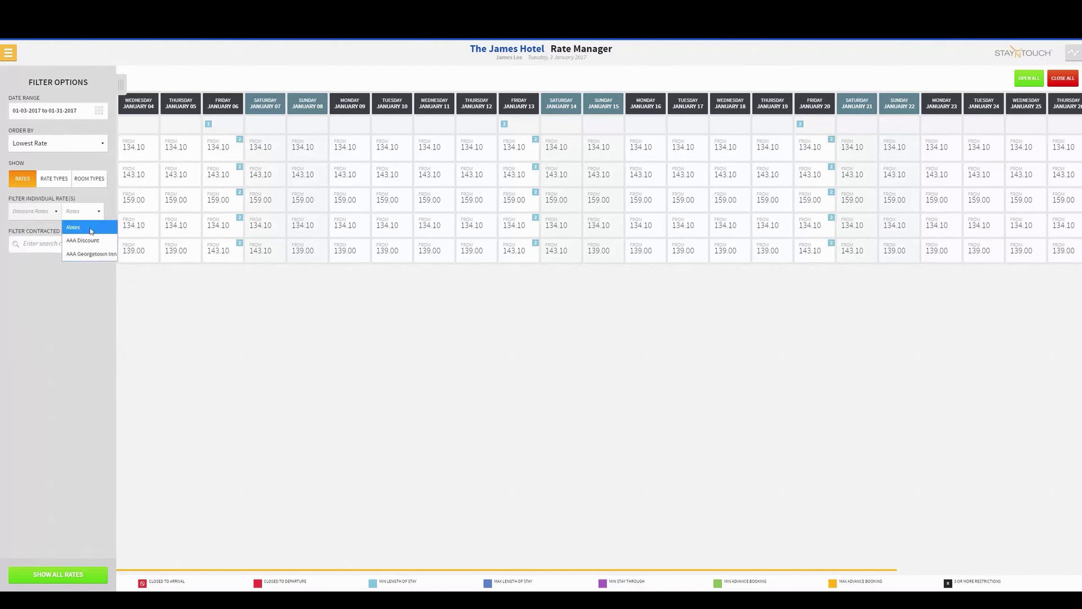
click(39, 213)
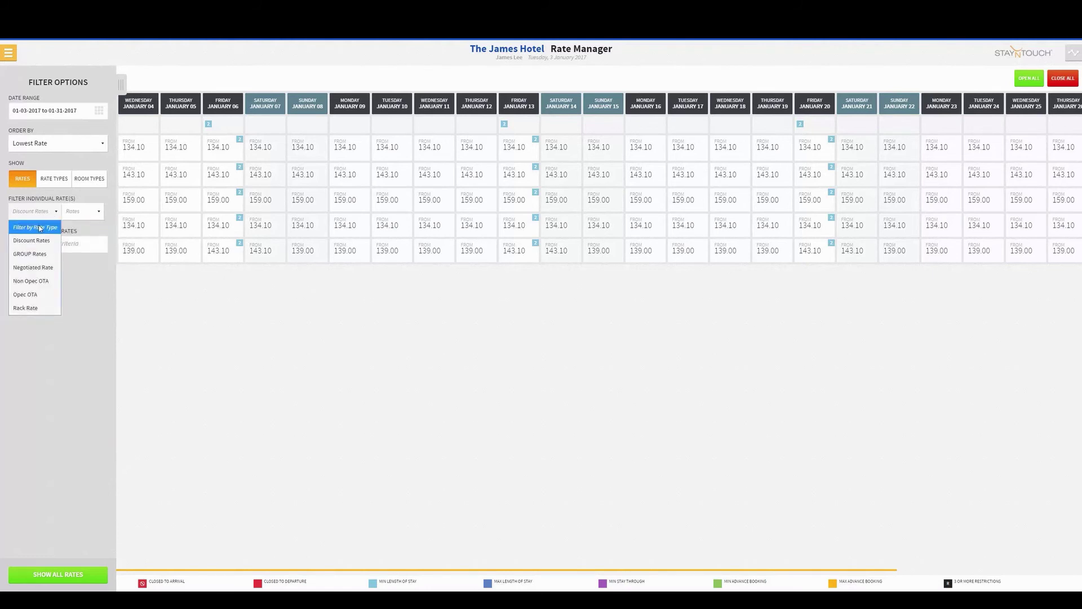
click(40, 228)
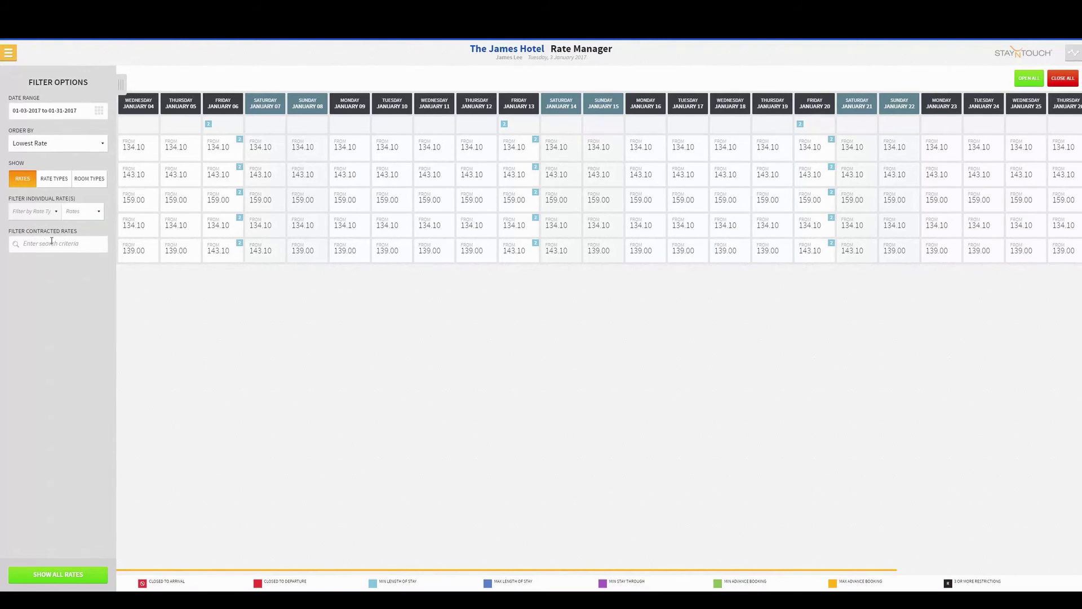
Step: Show all rates for the date range
click(62, 573)
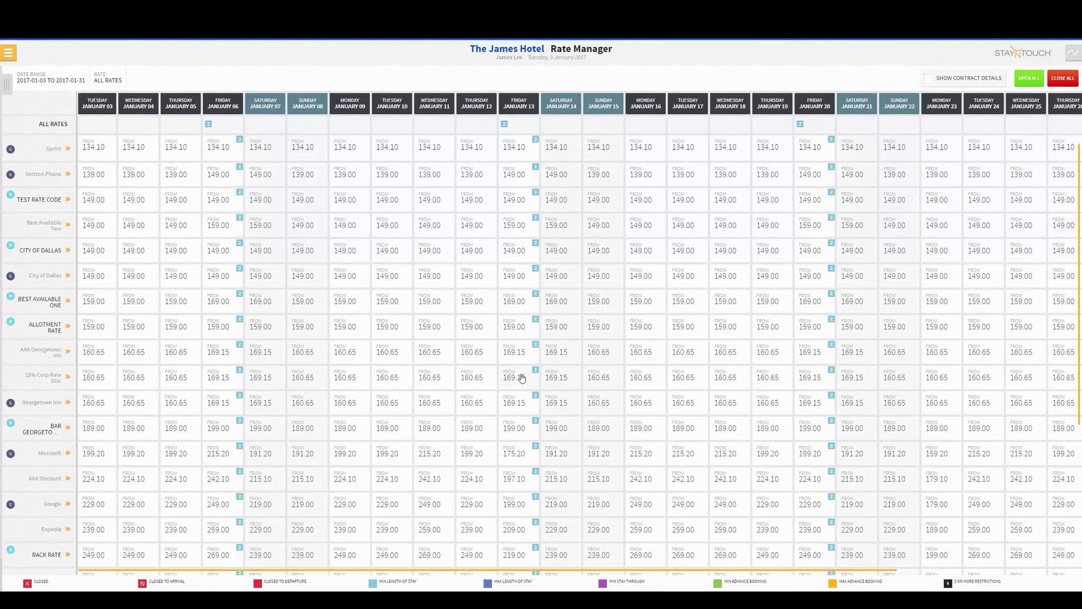
right_click(49, 145)
click(38, 119)
Step: View the AAA Discount restrictions and prices for Monday, January 9, 2017, and leave without changes
click(358, 479)
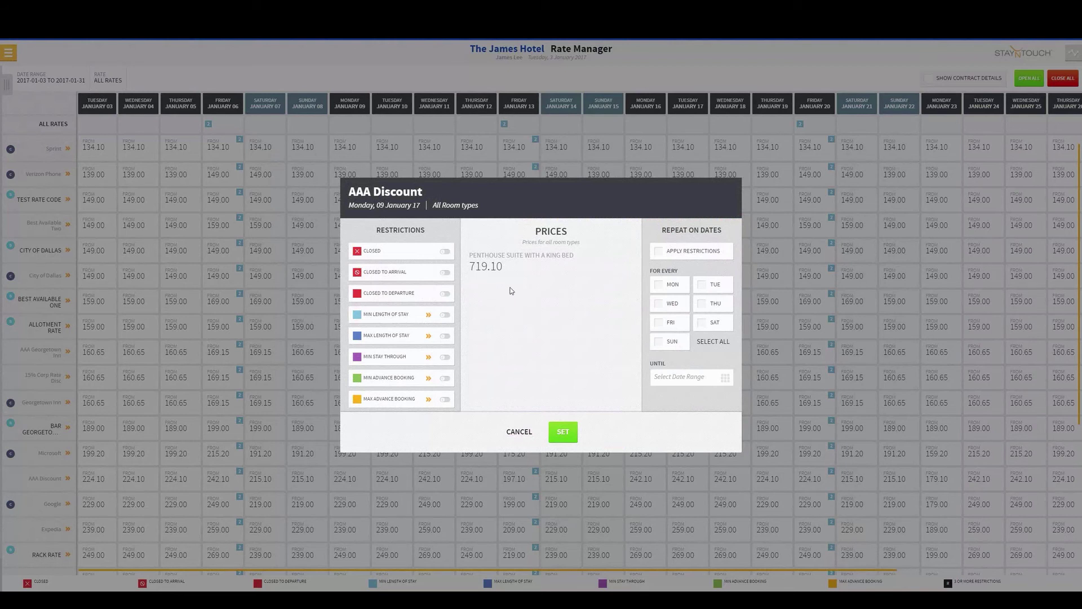
click(517, 432)
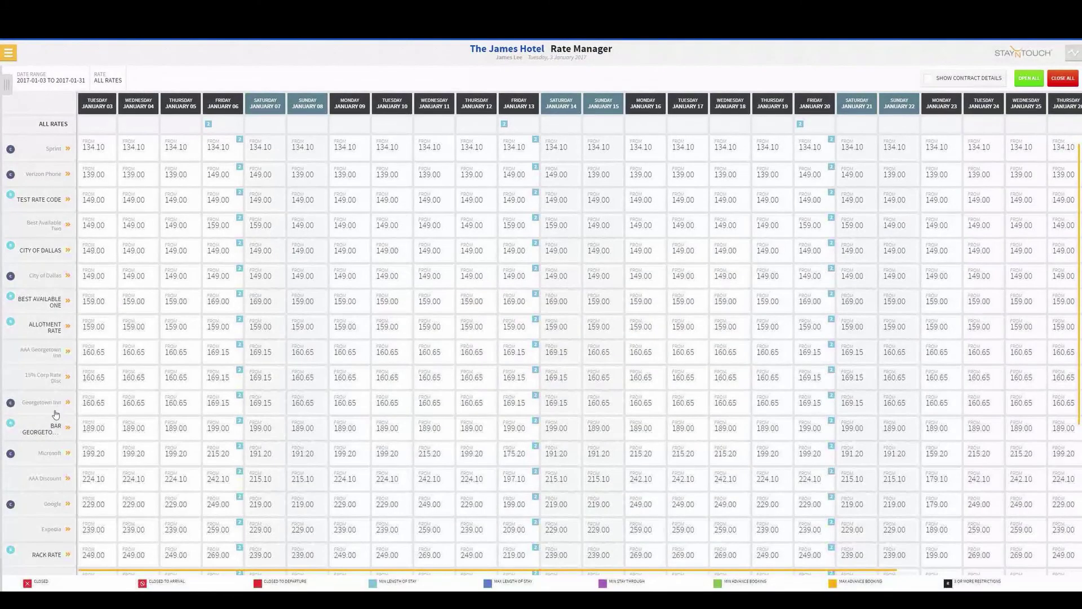
Step: Check the Rack Rate for January 9 and expand the Rack Rate into its individual room types
scroll(55, 414, down, 3)
scroll(54, 458, up, 1)
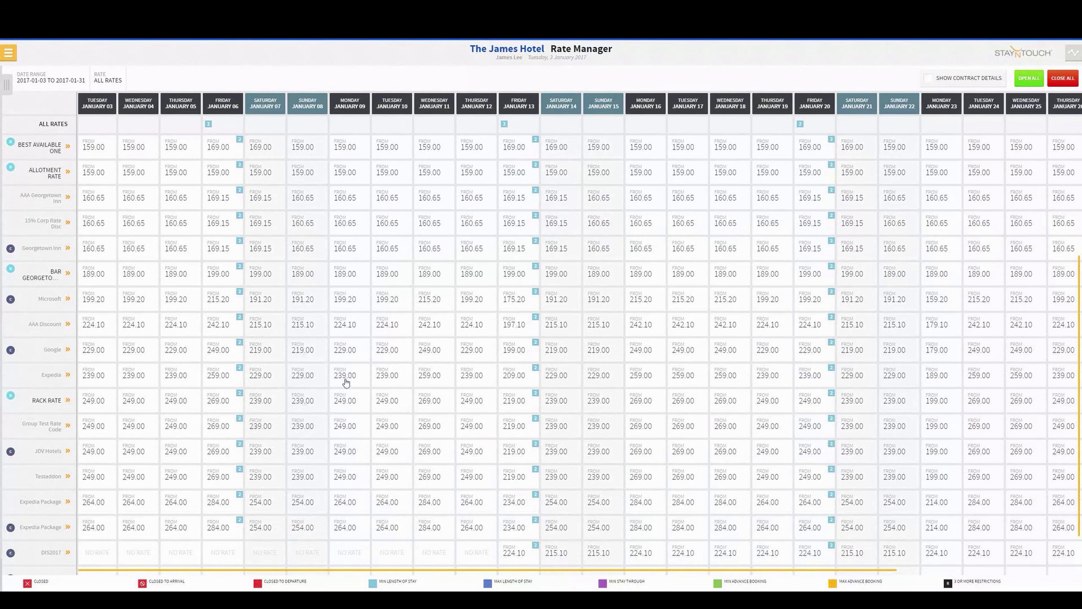
click(346, 403)
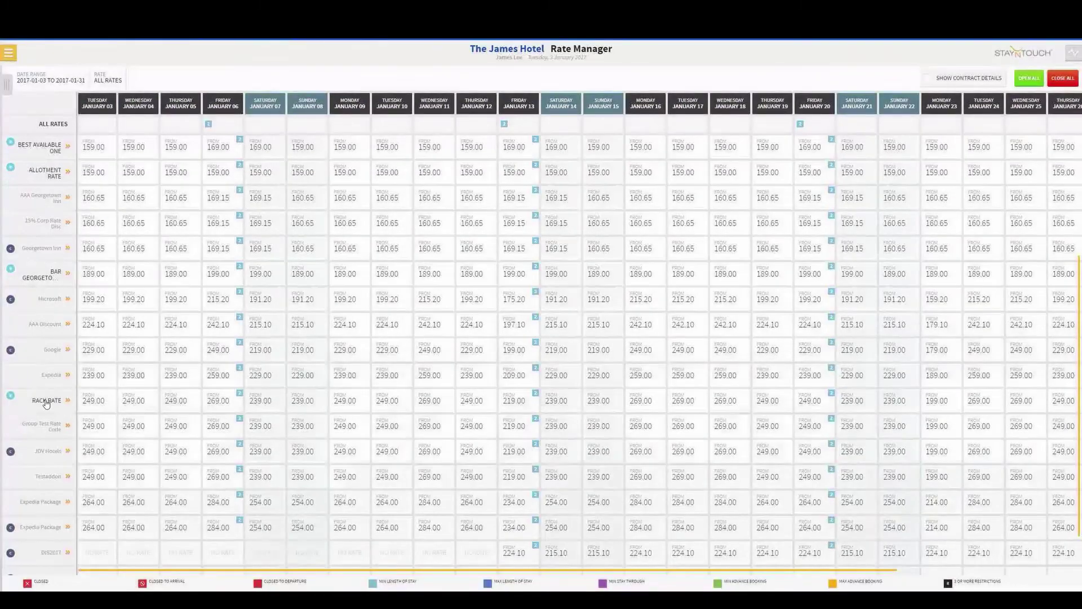
click(46, 401)
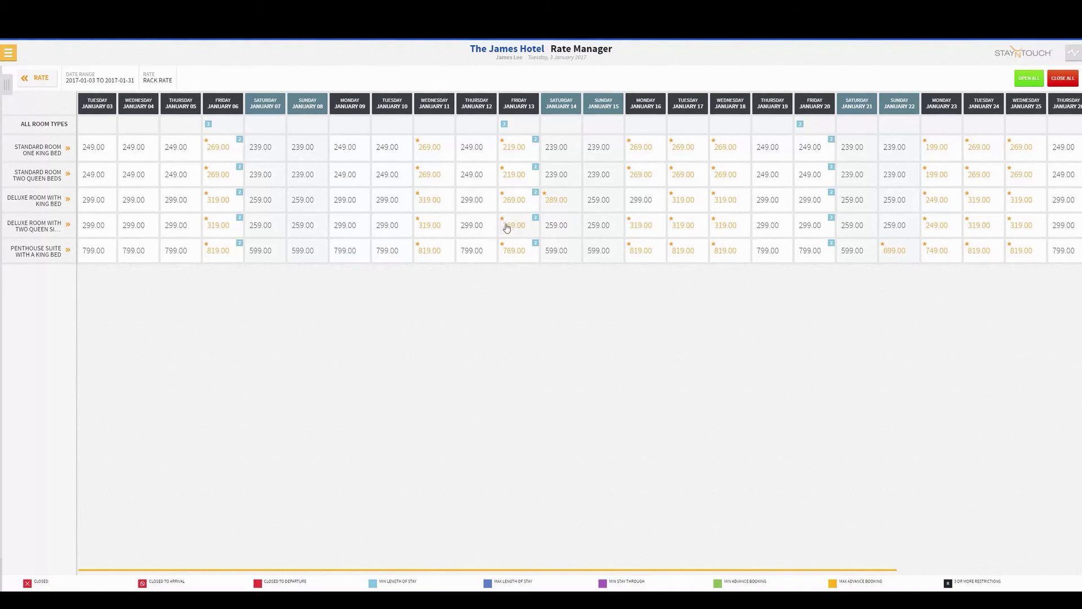
Step: Raise the Rack Rate for all room types on Sunday, January 8 by $30.00 for single and double and 0 for child
click(313, 126)
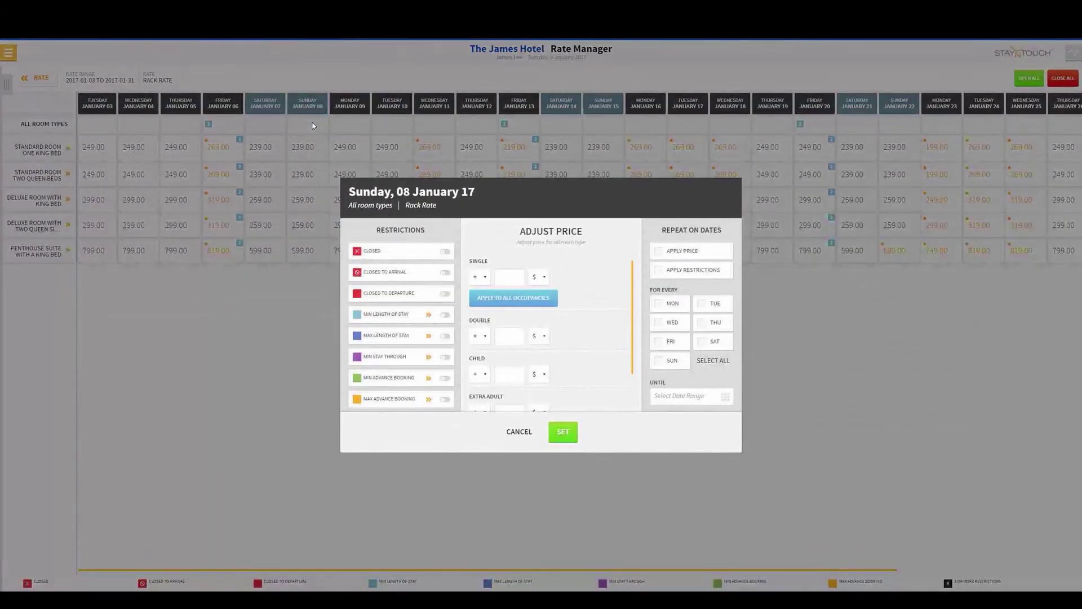
click(508, 278)
text(30.00)
click(506, 342)
text(30.00)
click(508, 374)
click(509, 374)
text(0)
scroll(505, 377, down, 1)
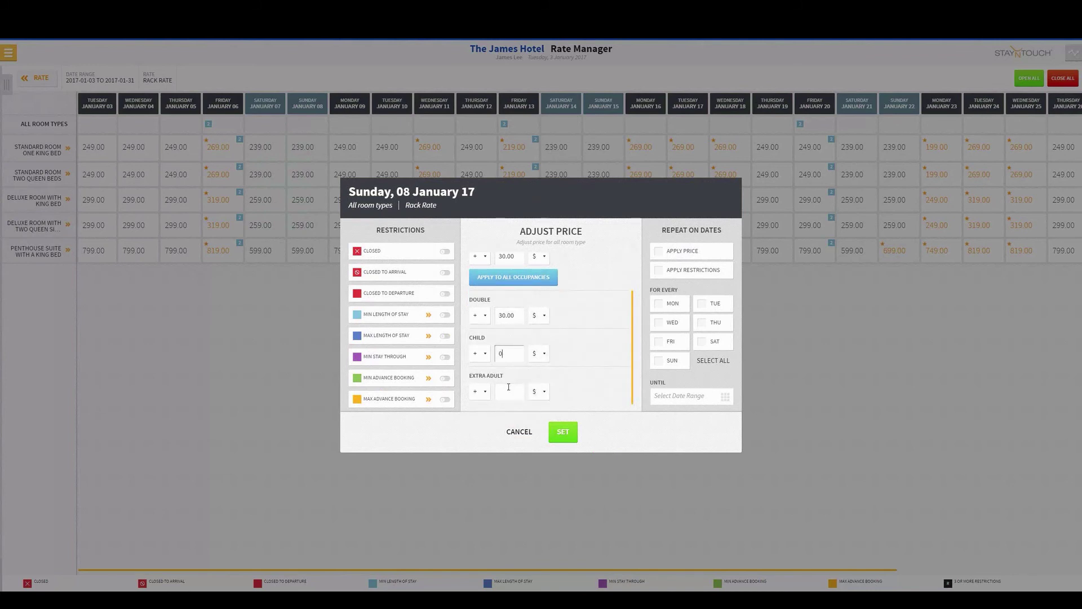
click(509, 389)
click(510, 417)
click(553, 433)
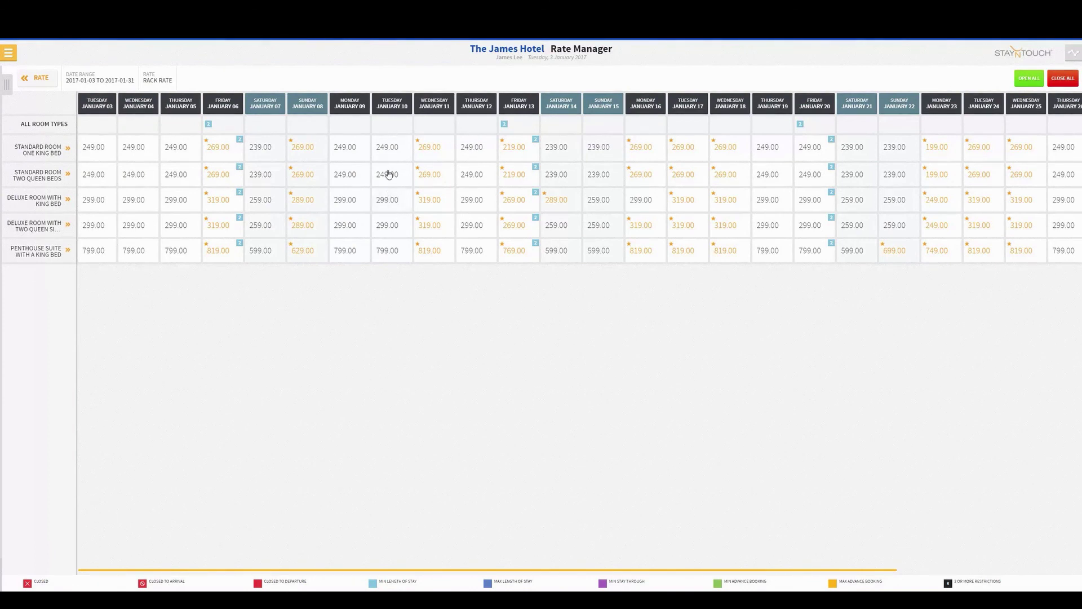
Step: Set the Deluxe Room with King Bed single and double prices to 399.00 for Tuesday, January 10
click(391, 206)
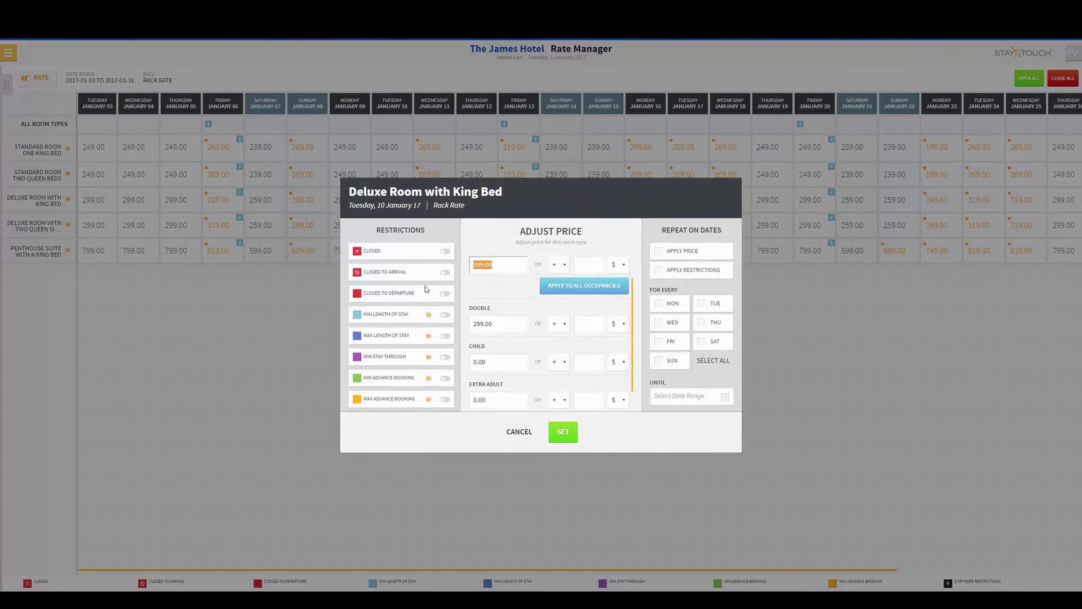
text(399.00)
click(512, 348)
drag(495, 324, 459, 330)
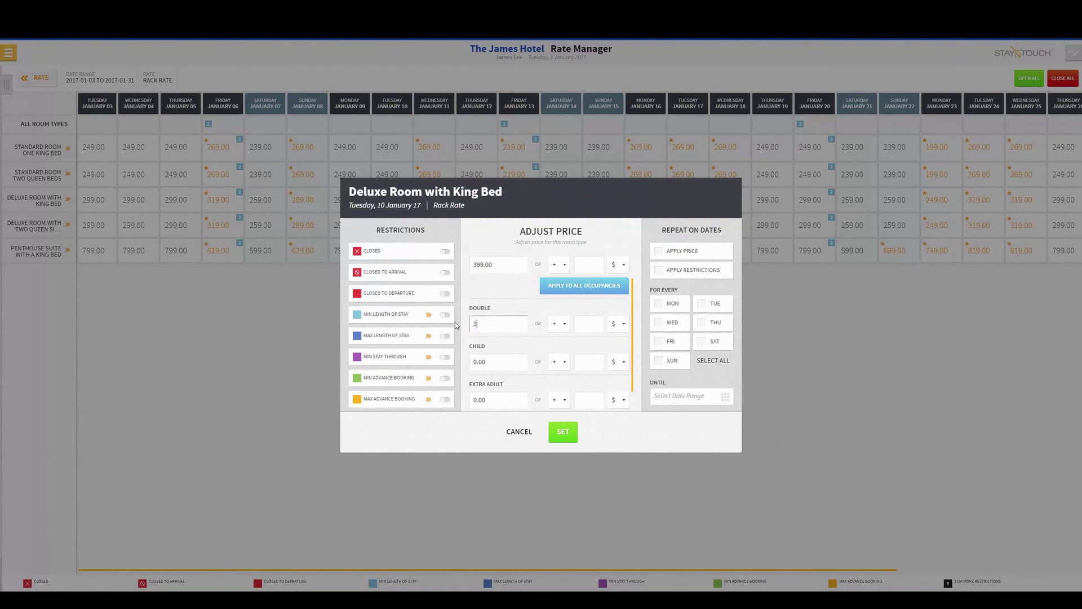
text(399.00)
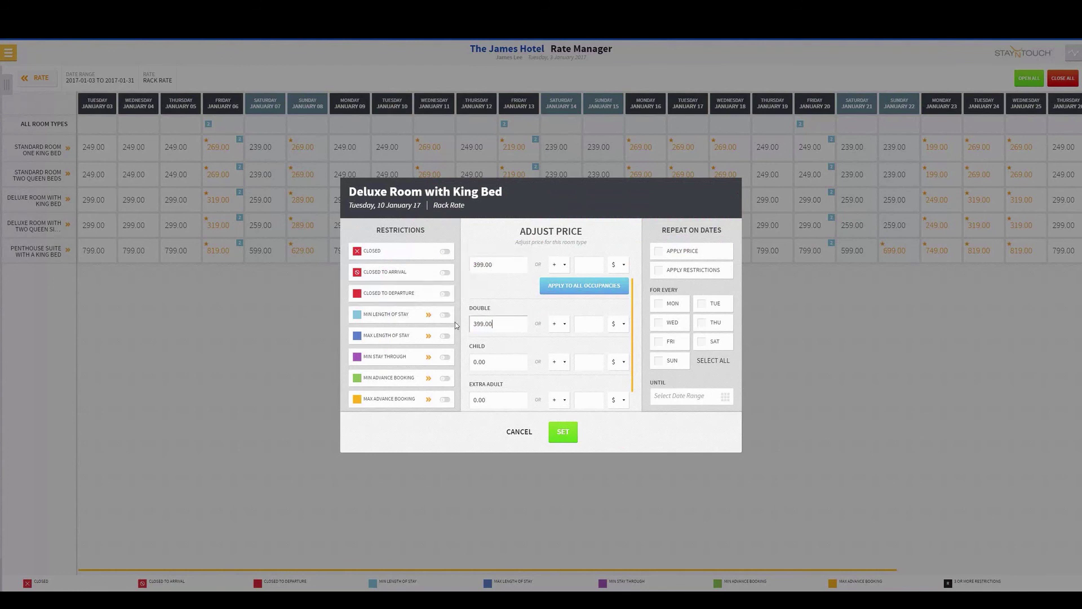
click(564, 432)
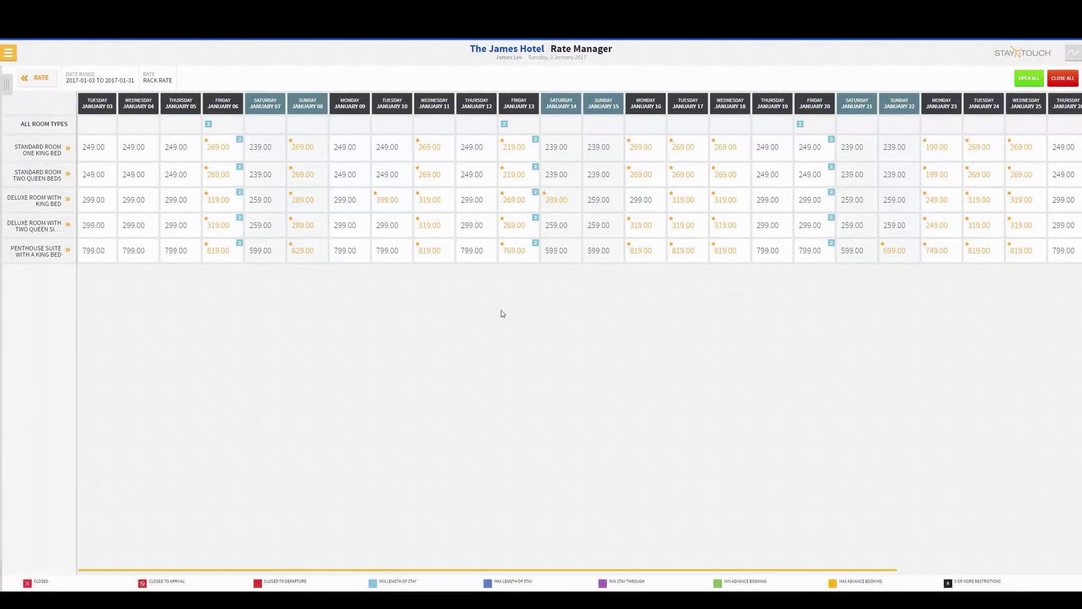
Step: View the Deluxe Room with King Bed prices for Monday, January 9 and close them without making changes
click(351, 203)
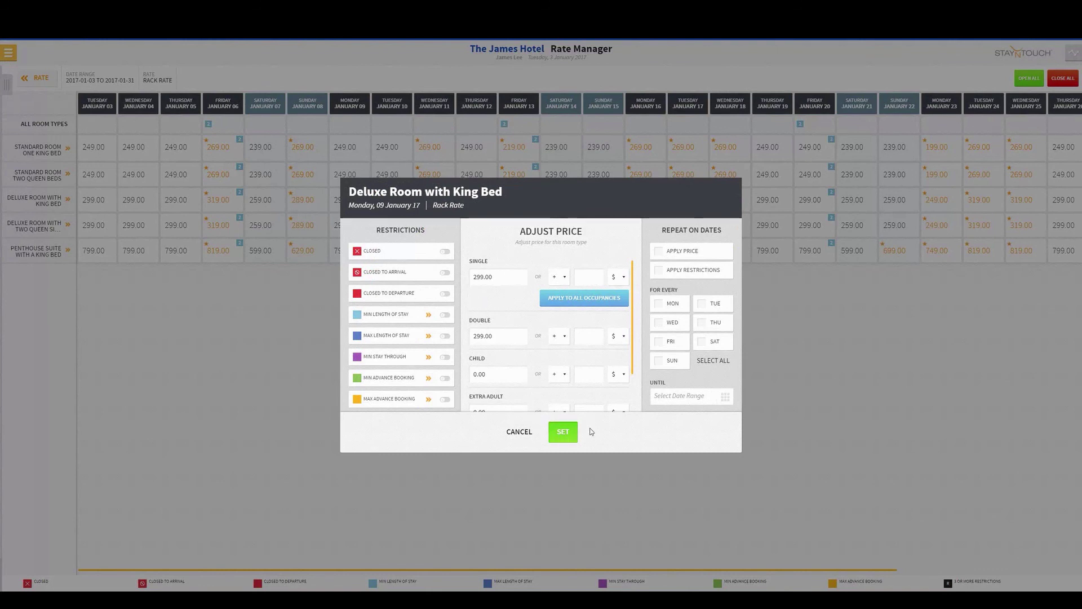
click(556, 431)
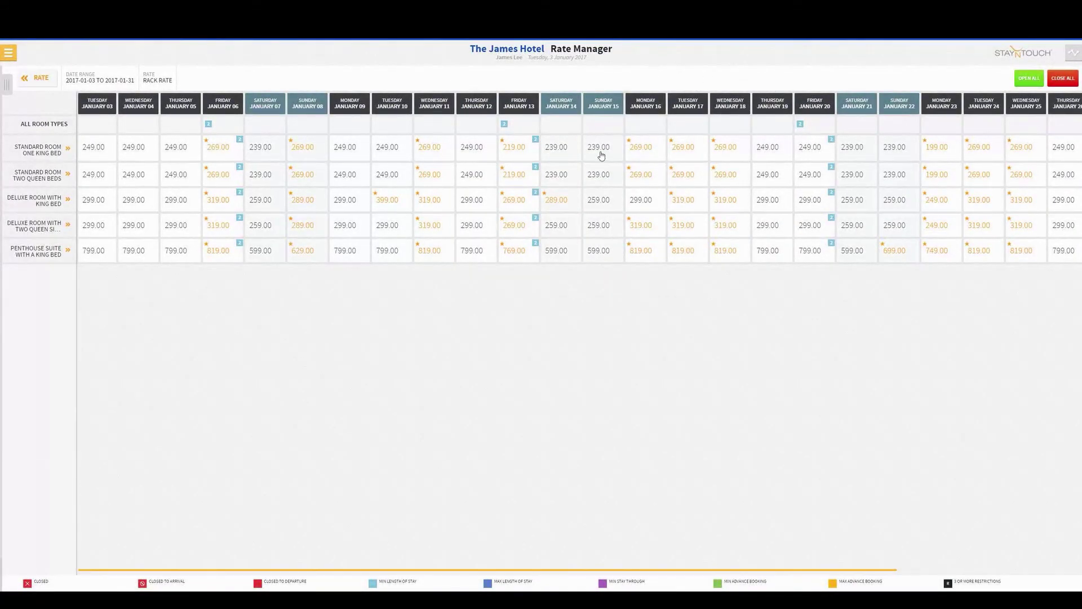
Step: For all room types on Sunday, January 15, enter Rack Rate increases of $20.00 for single and double and 0 for child and extra adult
click(606, 175)
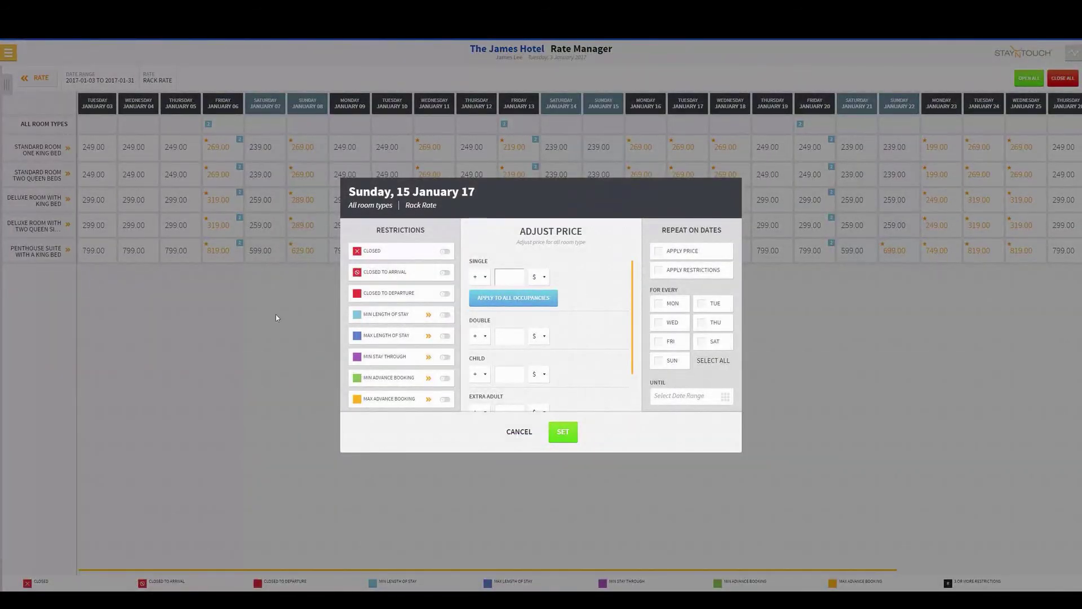
text(20.00)
click(513, 331)
text(20.00)
click(506, 373)
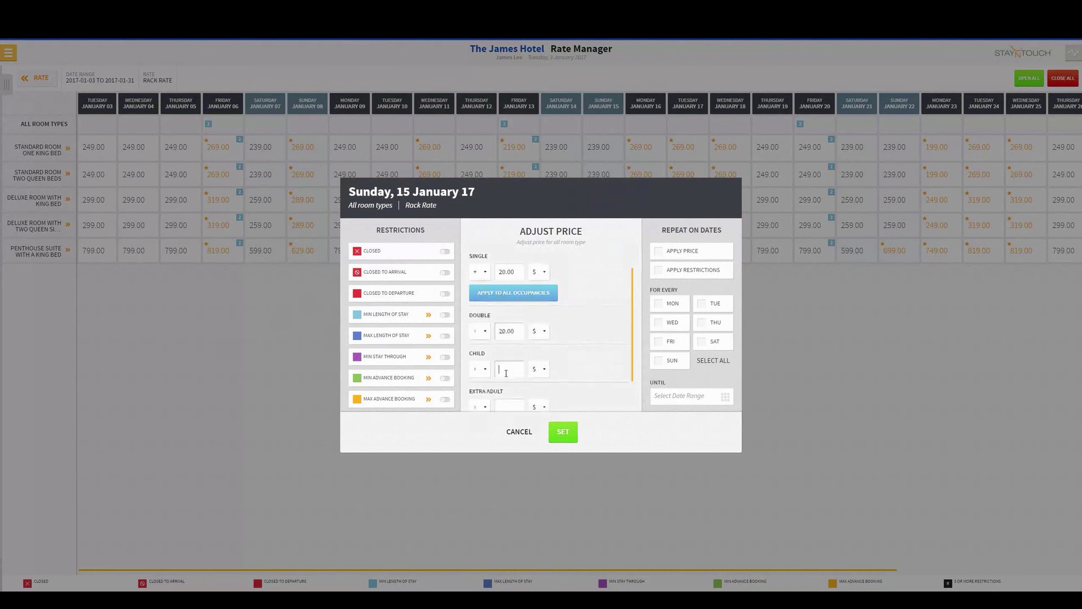
text(0)
click(519, 391)
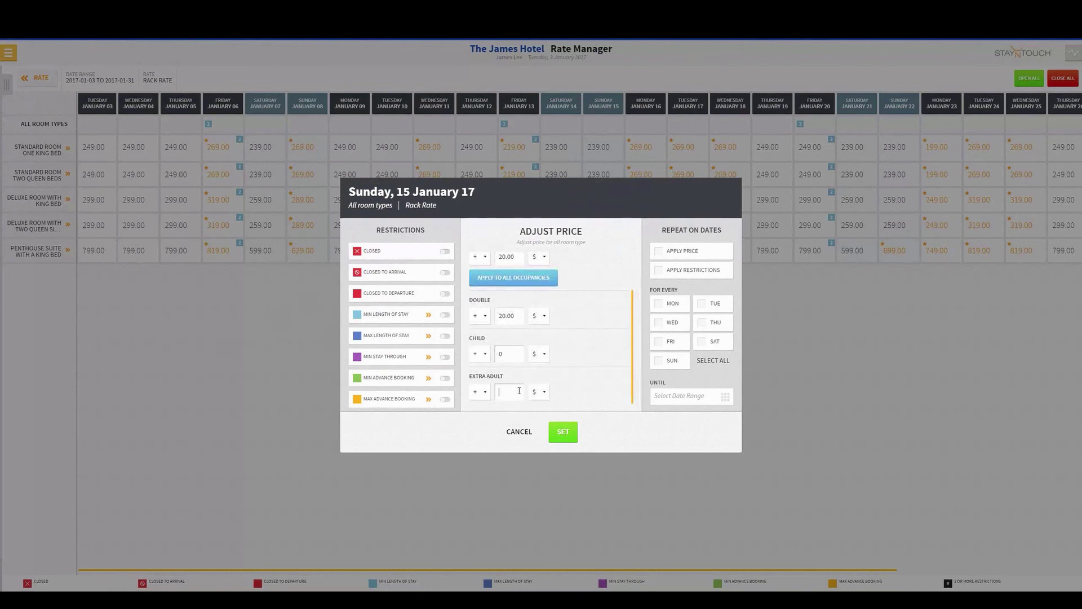
text(0)
Step: Repeat the price adjustment every Sunday until 03-31-2017, apply it, and check the remaining January Sundays
click(671, 250)
click(677, 368)
click(725, 397)
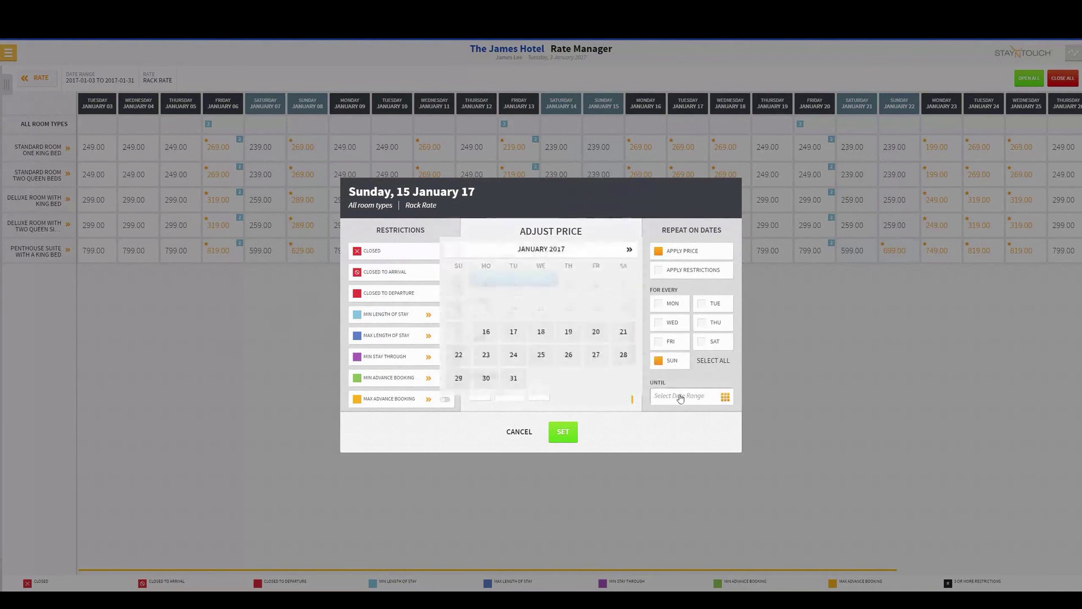
click(629, 249)
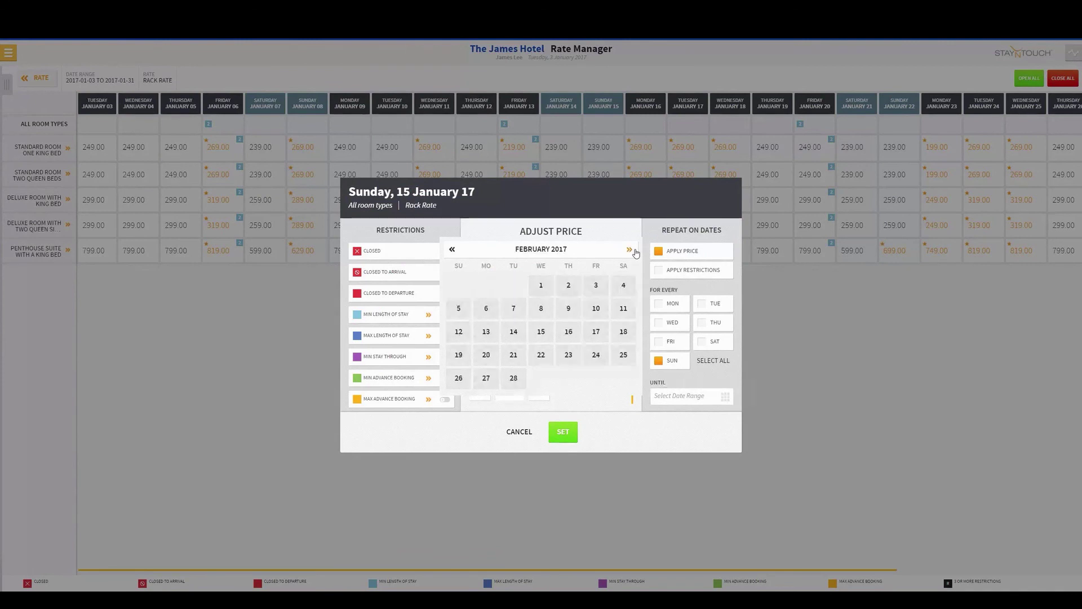
click(629, 249)
click(596, 377)
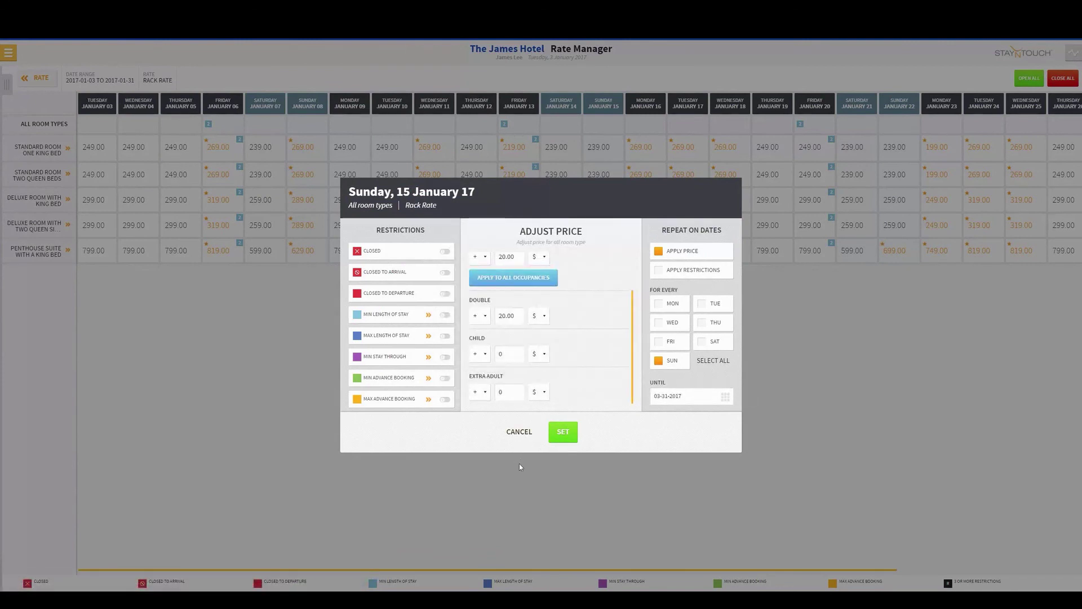
click(558, 432)
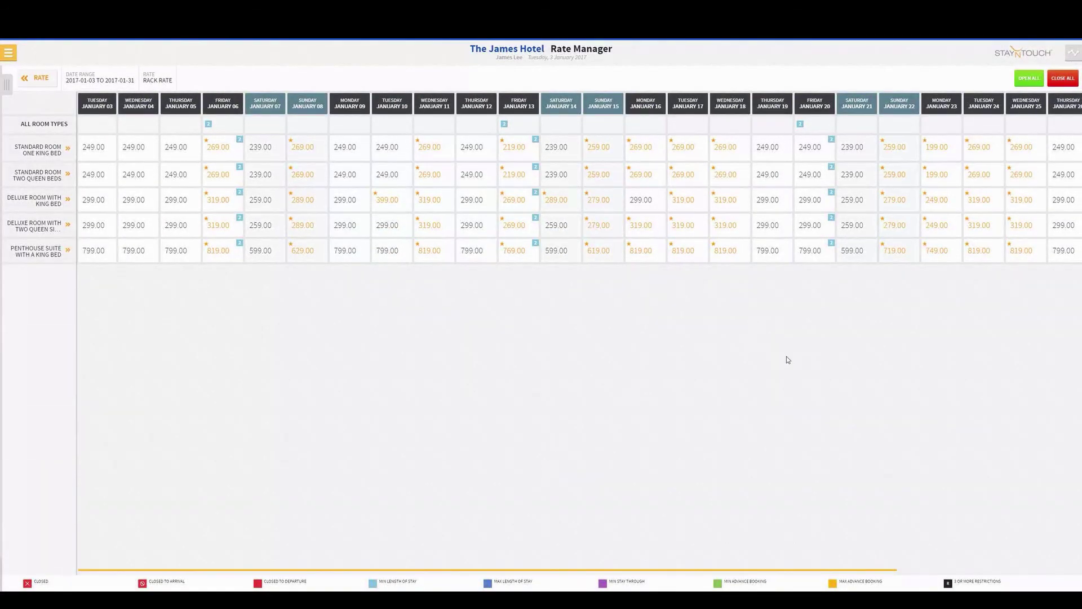
scroll(784, 358, right, 5)
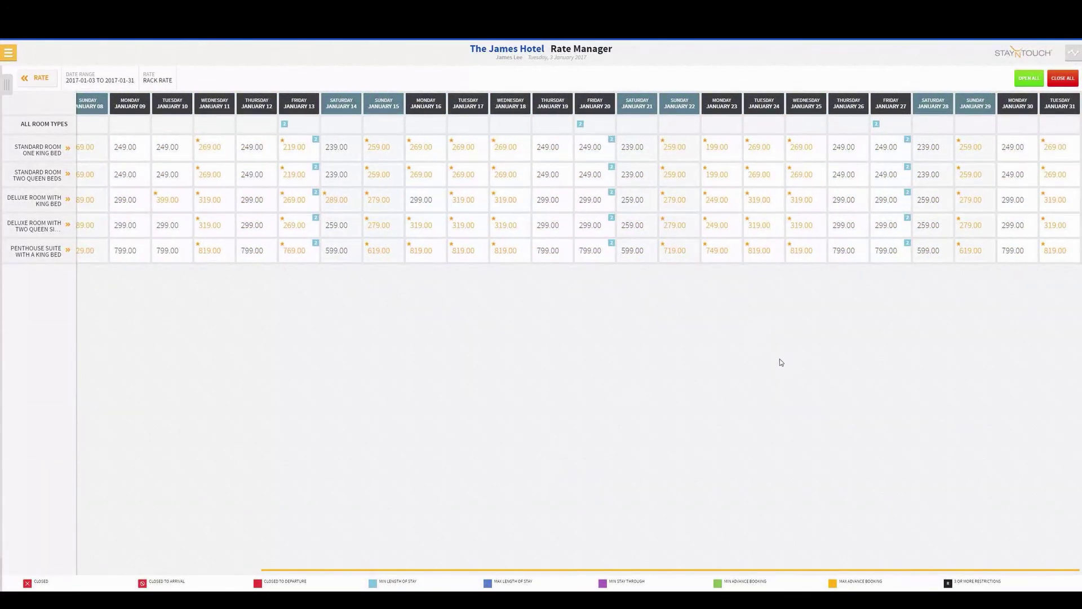